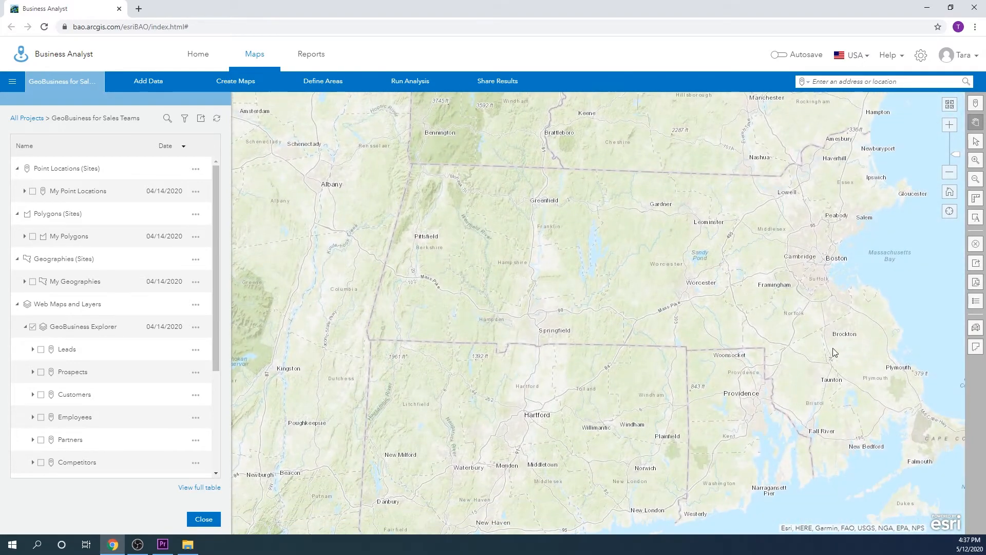
Step: Display the Competitors and Locations layers of the GeoBusiness Explorer web map for the area around Acton, west of Boston
drag(830, 351, 766, 334)
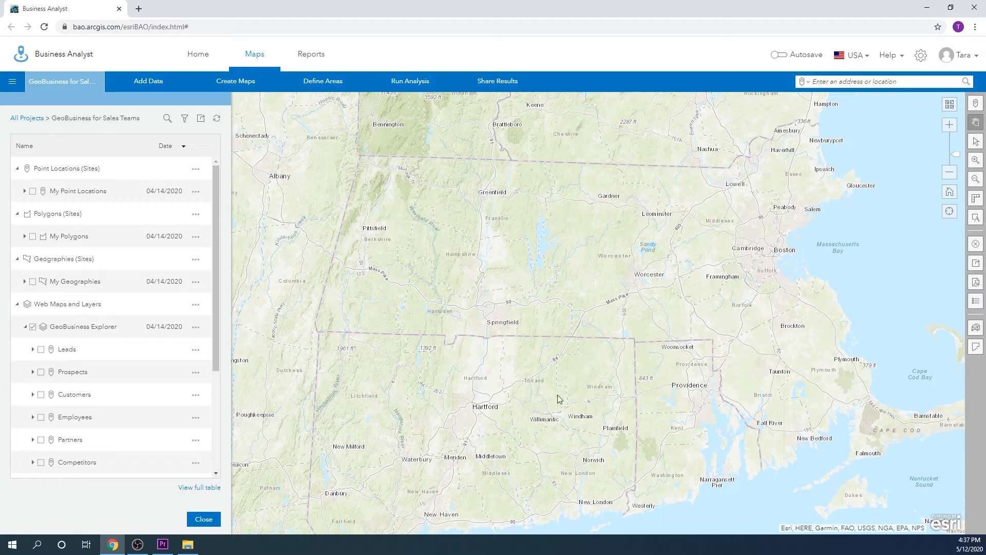
drag(218, 266, 220, 345)
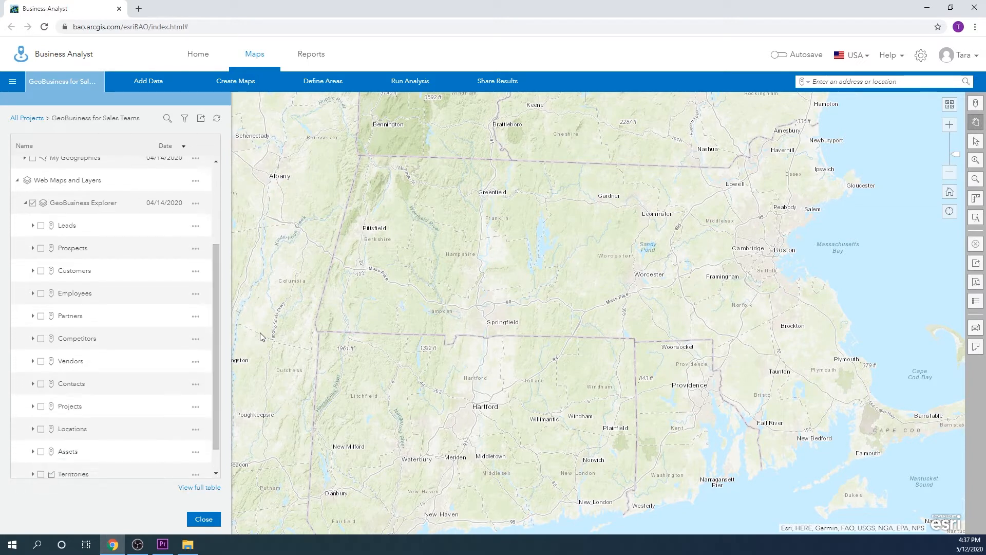
click(41, 339)
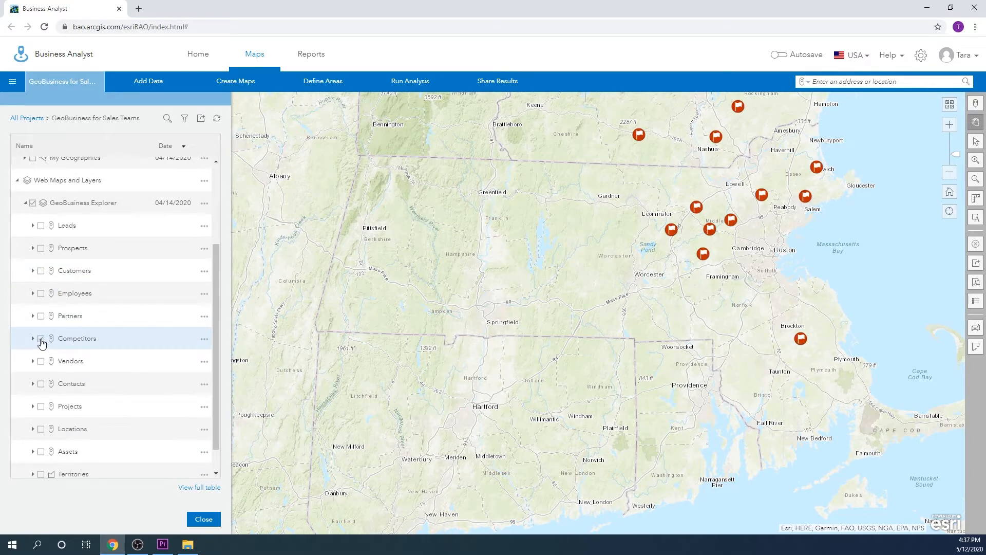
click(41, 429)
drag(639, 173, 561, 251)
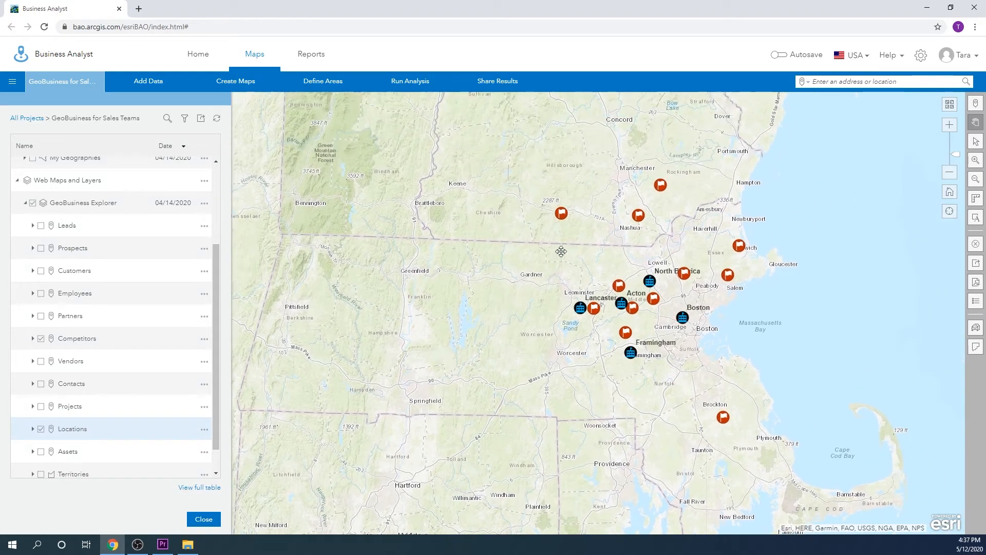
scroll(623, 286, up, 2)
drag(624, 298, 615, 185)
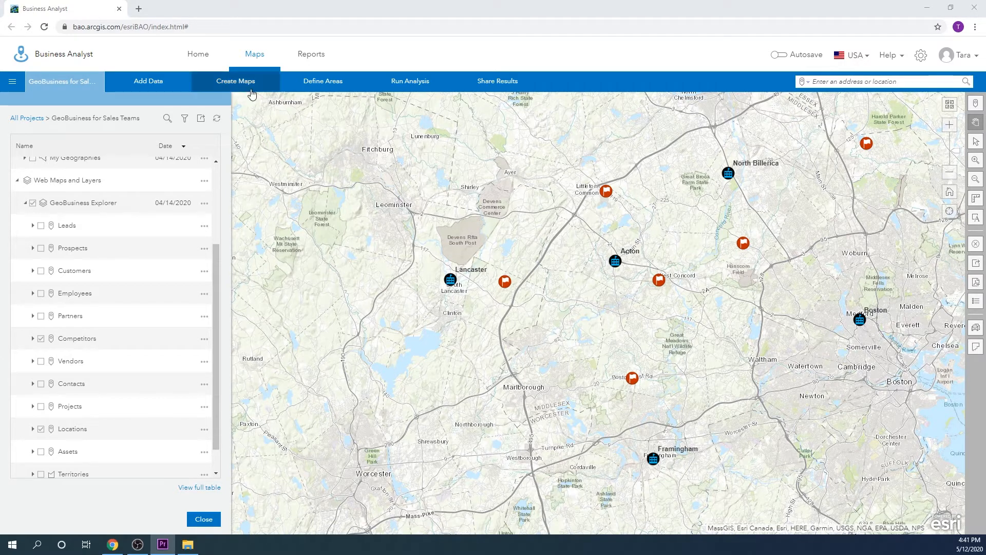
Step: Start a Smart Map Search and open the browser for all data variables
click(251, 90)
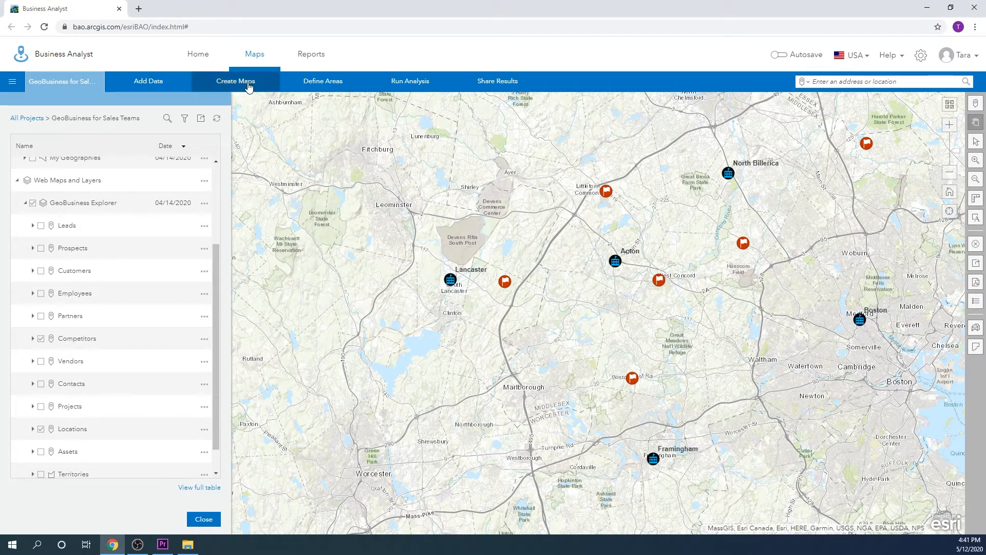
click(348, 125)
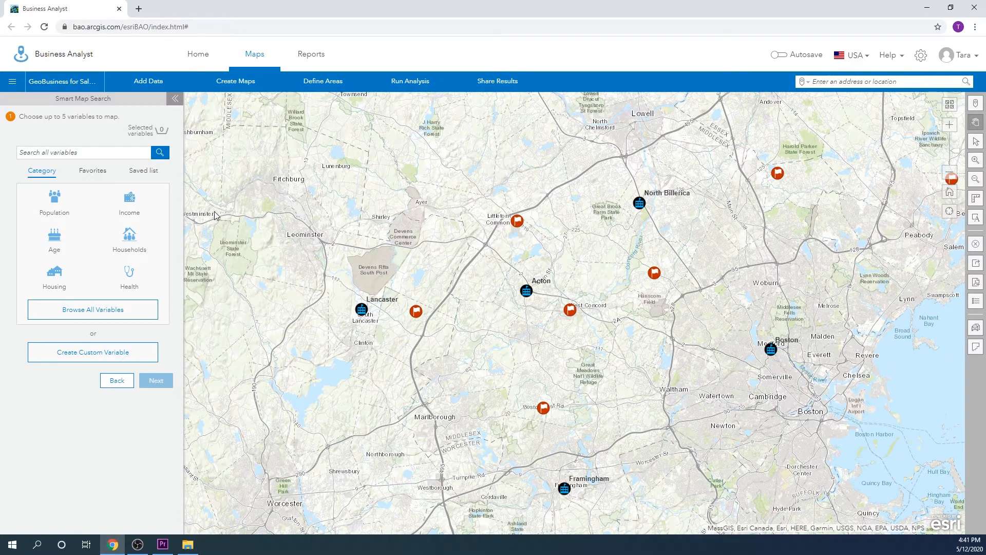
click(93, 308)
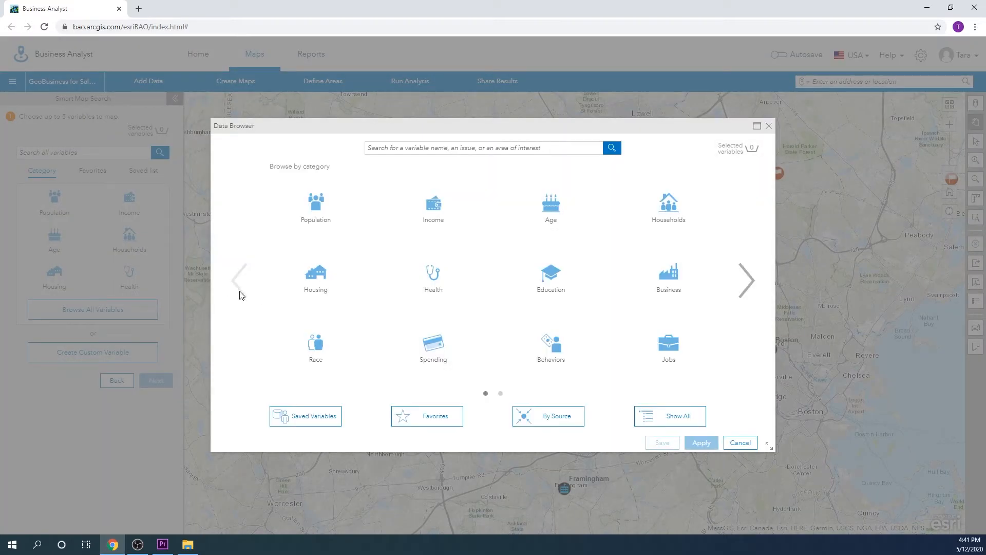
Step: Select the 2019 Housewares variable from the 2019 Household Goods group in the Housing & Household spending data
click(433, 345)
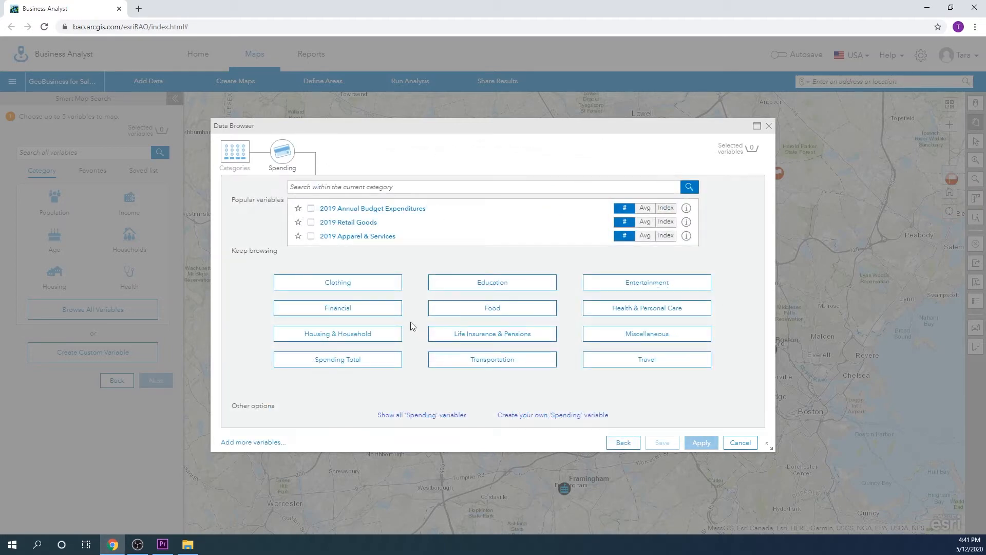
click(394, 340)
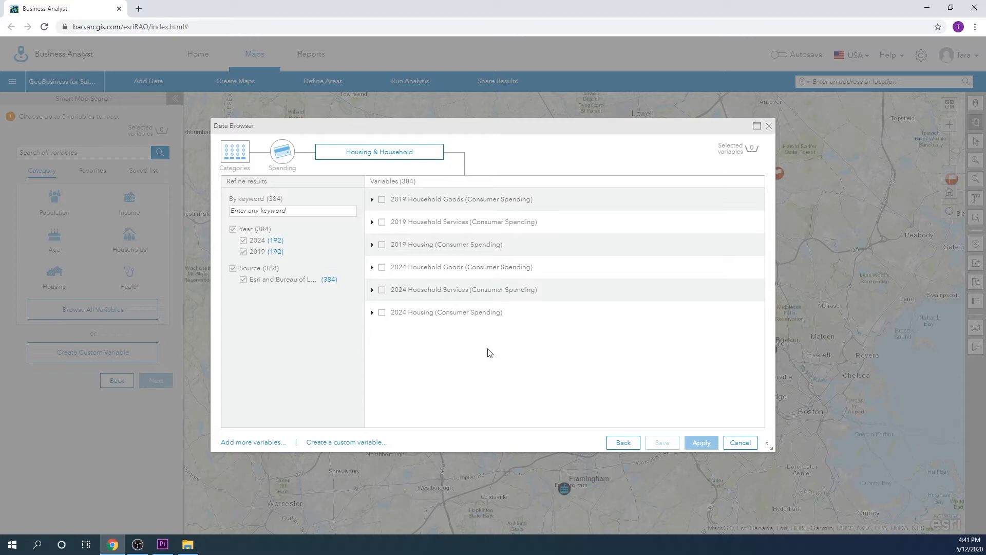
click(372, 200)
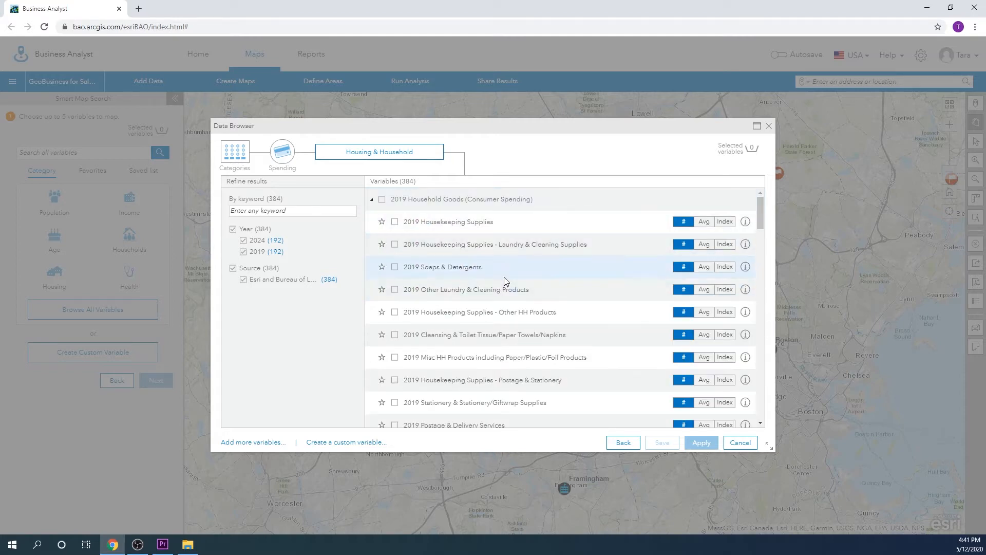
scroll(505, 281, down, 4)
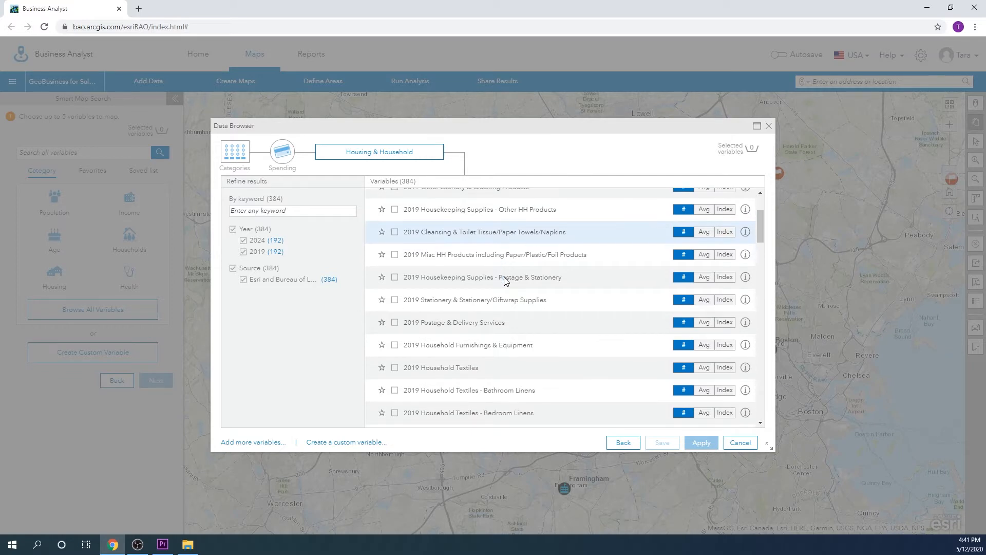
scroll(506, 279, down, 4)
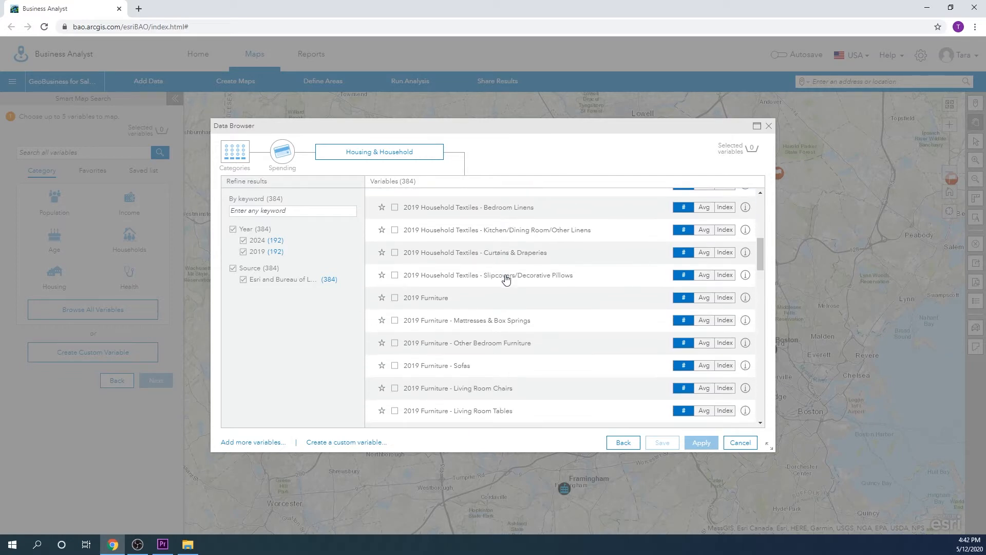
scroll(506, 279, down, 5)
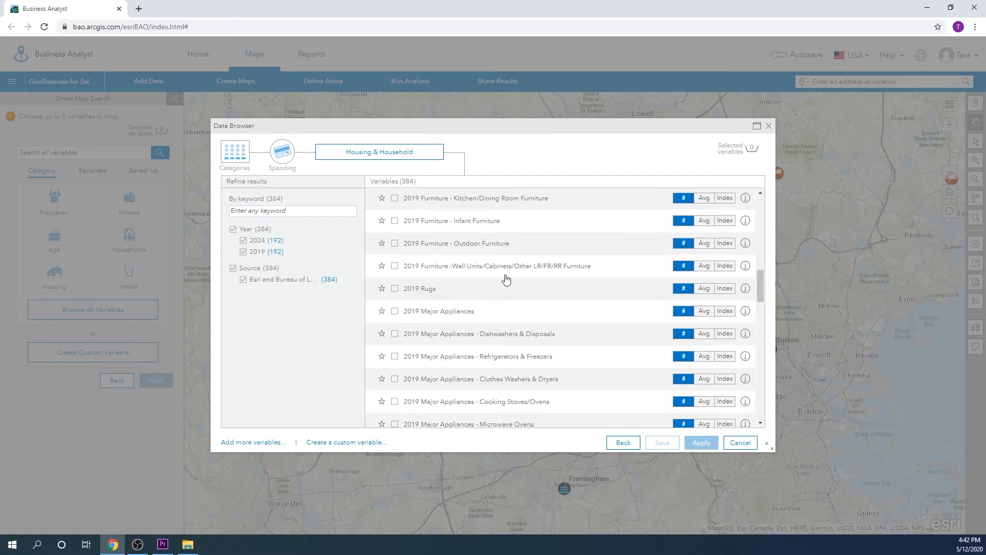
scroll(506, 279, down, 1)
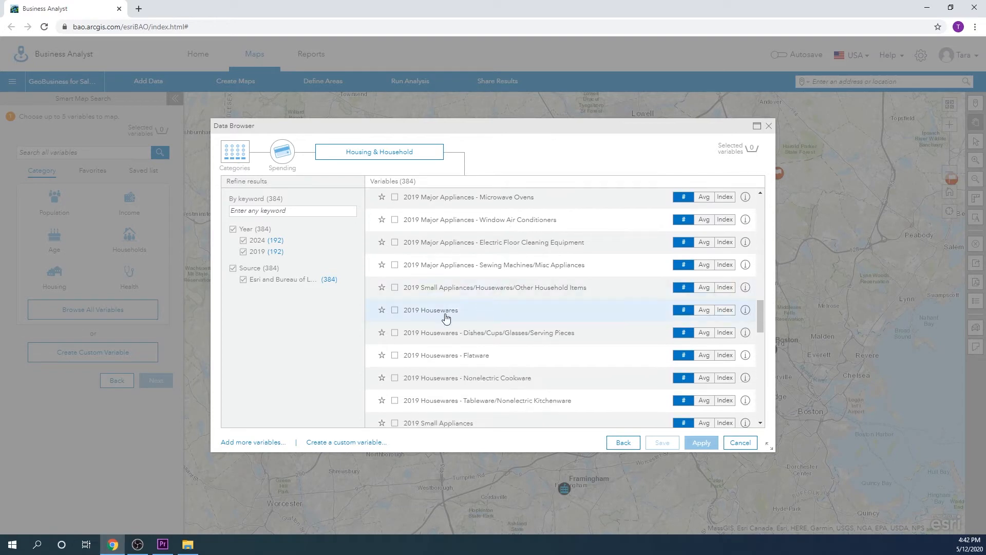
click(395, 312)
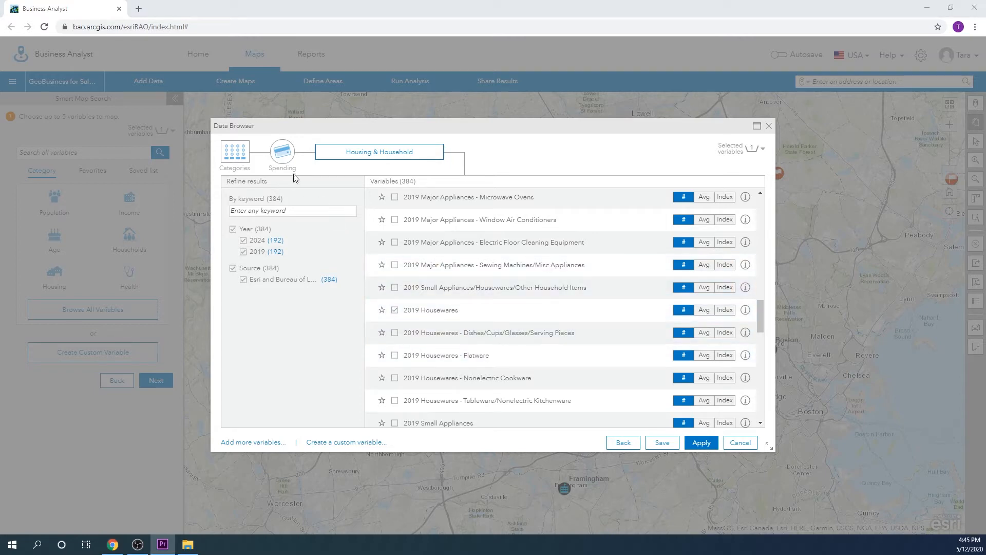
Step: Add the 2019 Millennial Population and 2019 Baby Boomer Population variables from the Generations data in the Population category
click(242, 158)
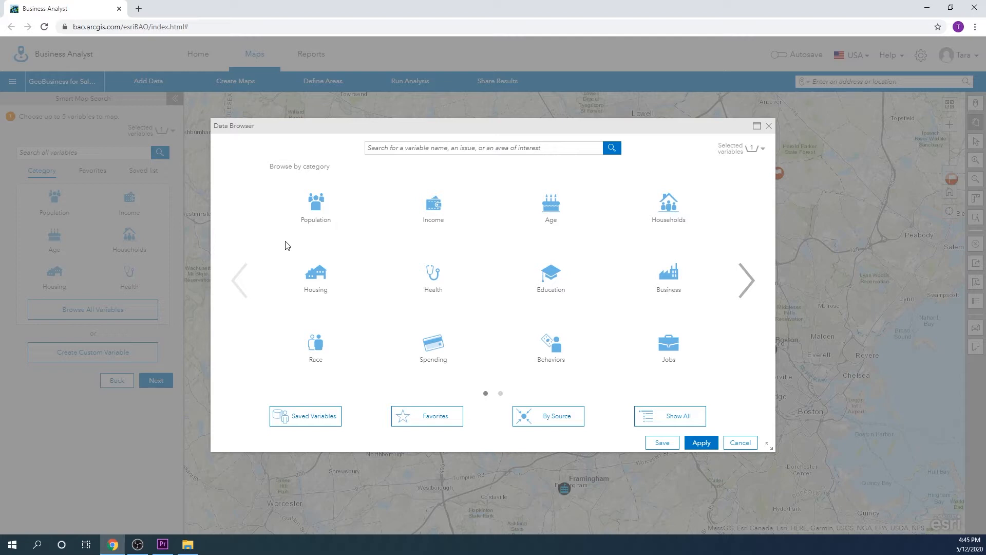
click(323, 216)
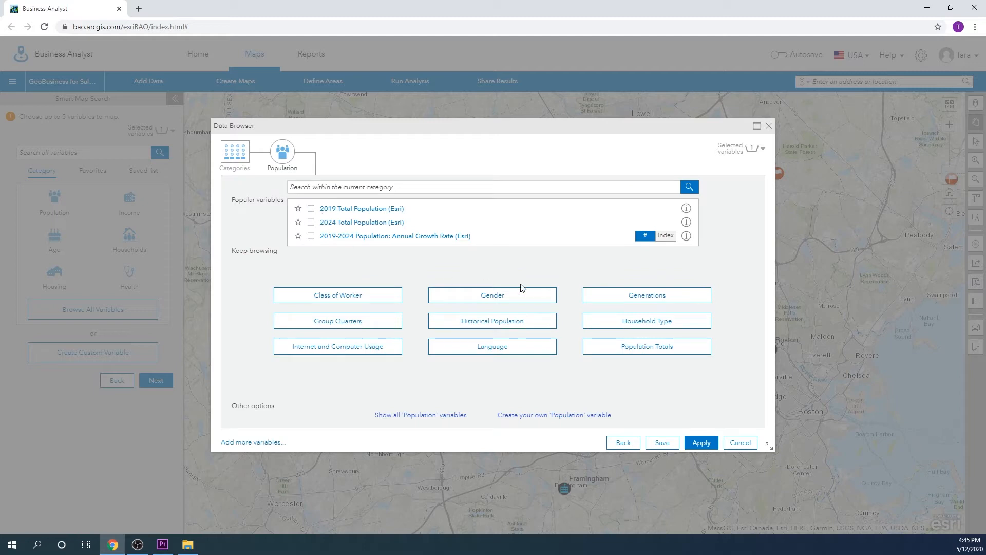
click(585, 295)
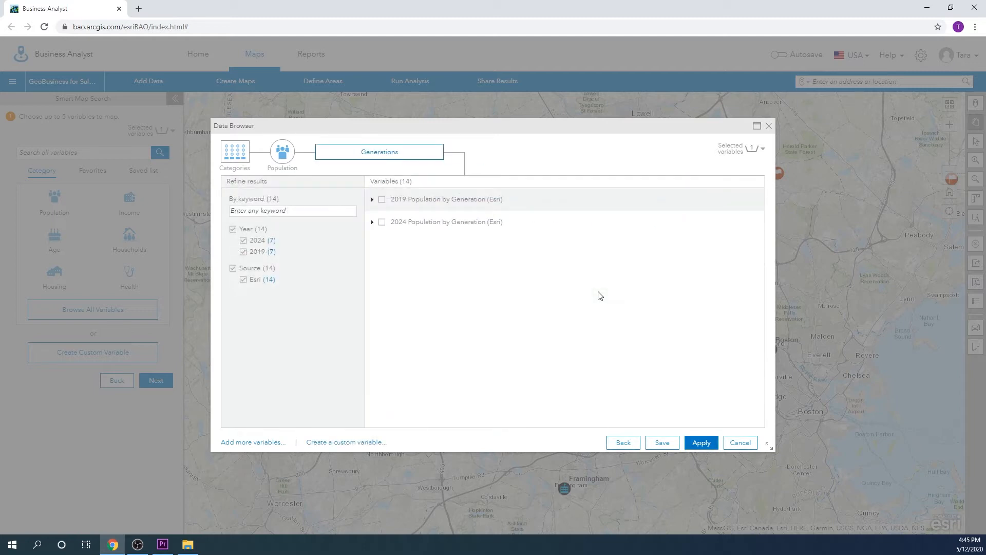
click(371, 200)
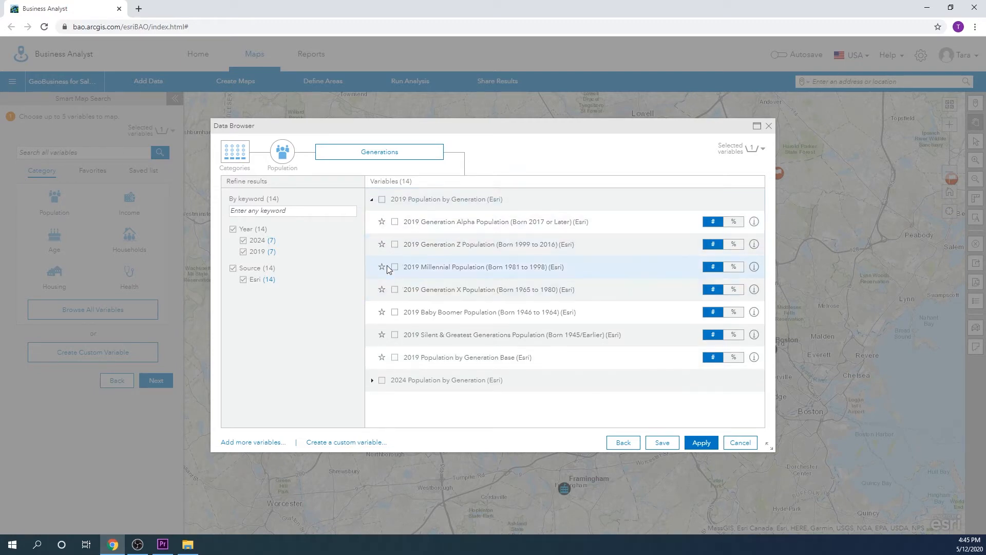
click(395, 267)
click(395, 312)
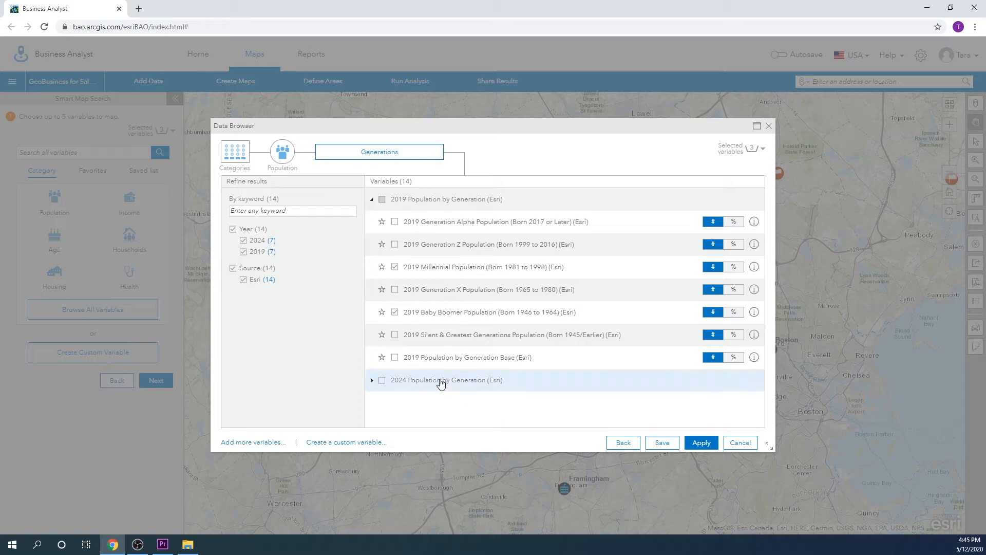
Step: Add the 2019 Owner Occupied and Renter Occupied Housing Units variables from the Owner & Renter housing data and apply the selection to the map search
click(242, 157)
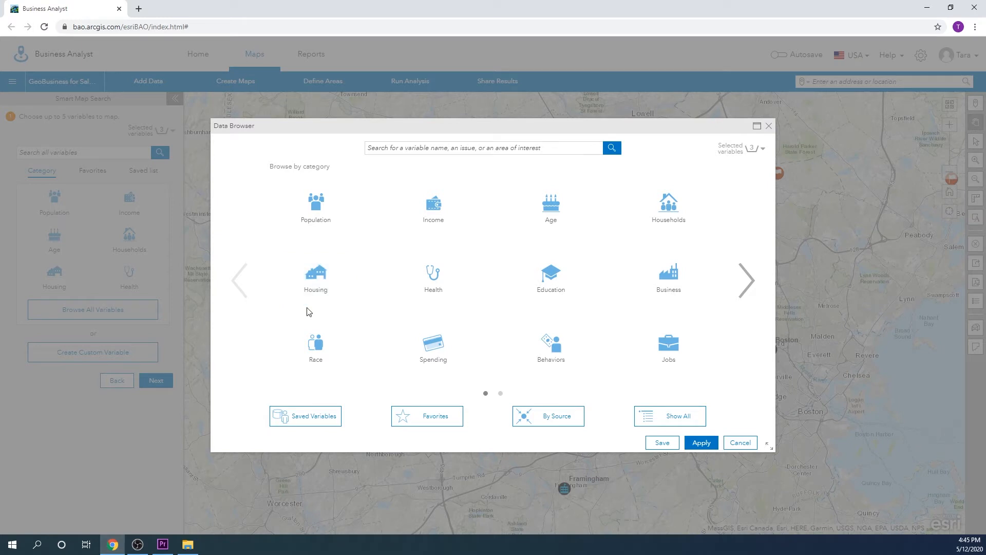
click(341, 294)
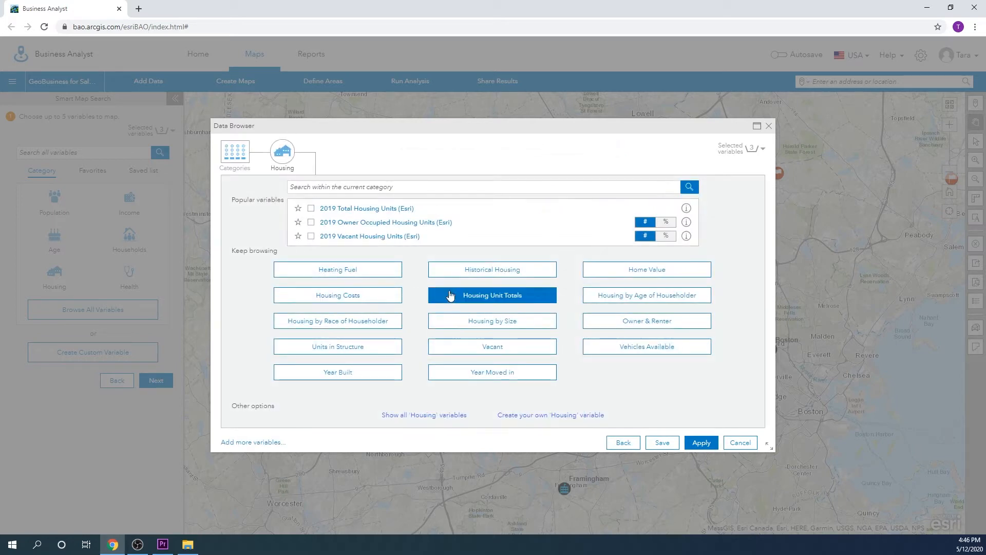
click(647, 324)
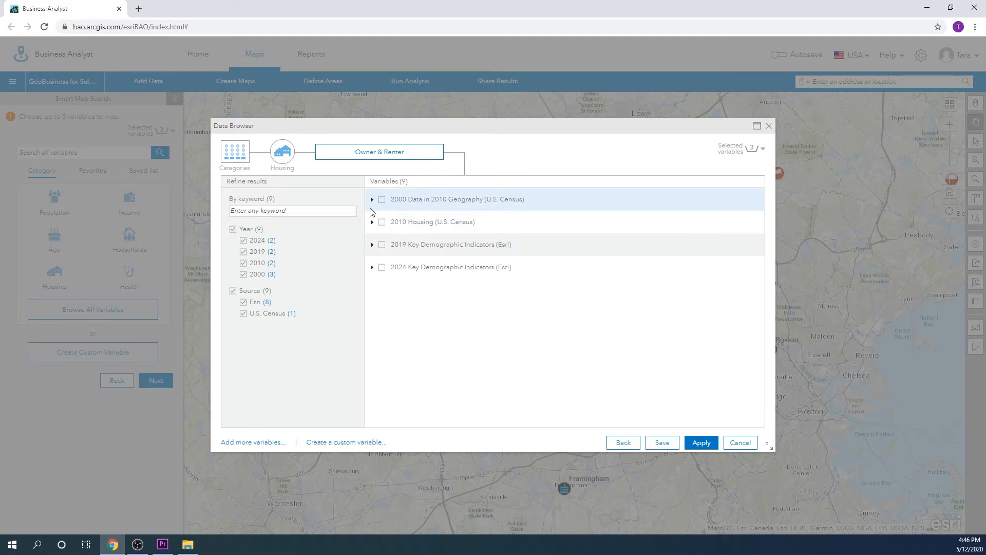
click(372, 245)
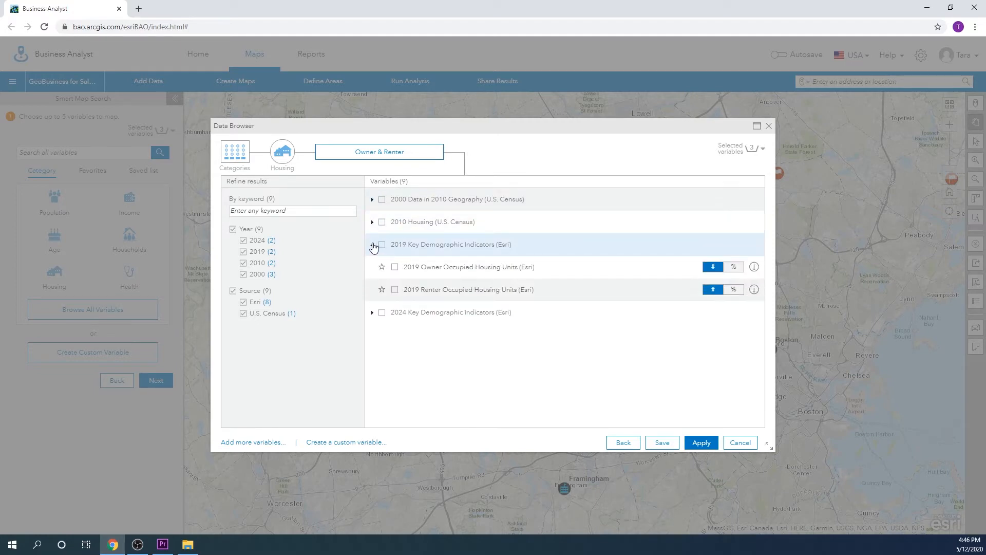
click(393, 271)
click(394, 292)
click(702, 443)
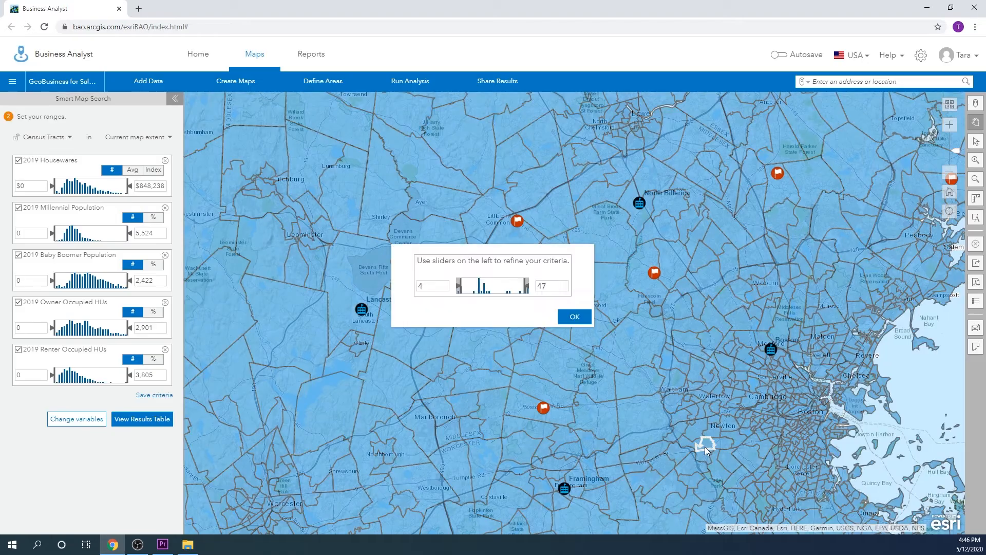
click(581, 318)
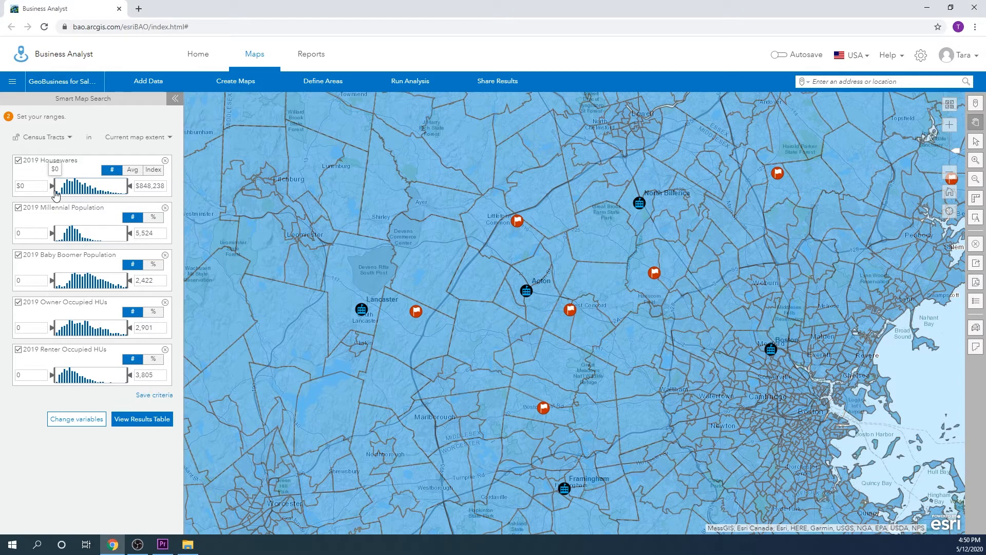
Step: Set the minimum ranges to $512,604 for 2019 Housewares, 2,087 for Owner Occupied HUs and 1,830 for Baby Boomer Population
mouse_move(56, 195)
mouse_down()
mouse_move(108, 192)
mouse_move(100, 196)
mouse_up()
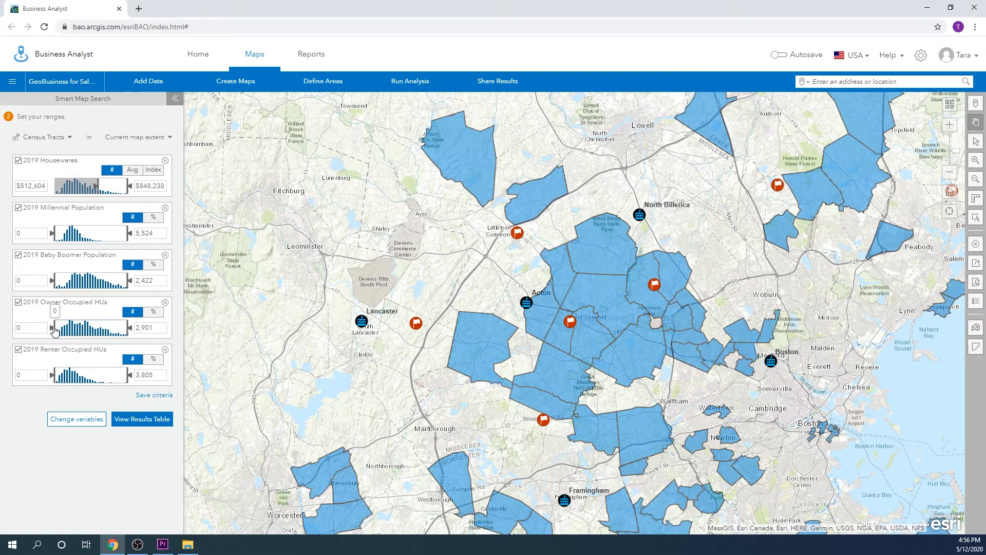
drag(56, 329, 107, 333)
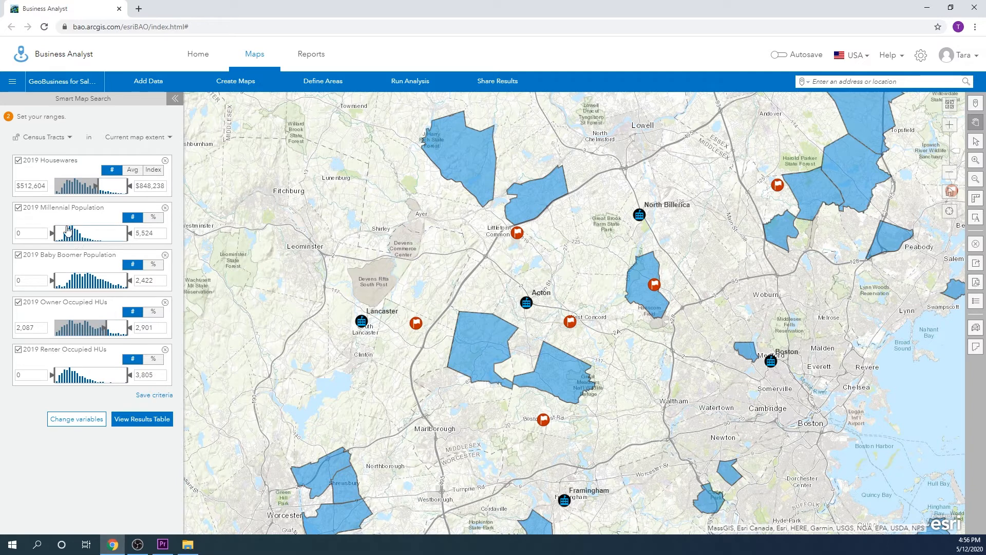
mouse_move(57, 237)
mouse_down()
mouse_move(92, 236)
mouse_move(56, 240)
mouse_up()
drag(54, 283, 111, 288)
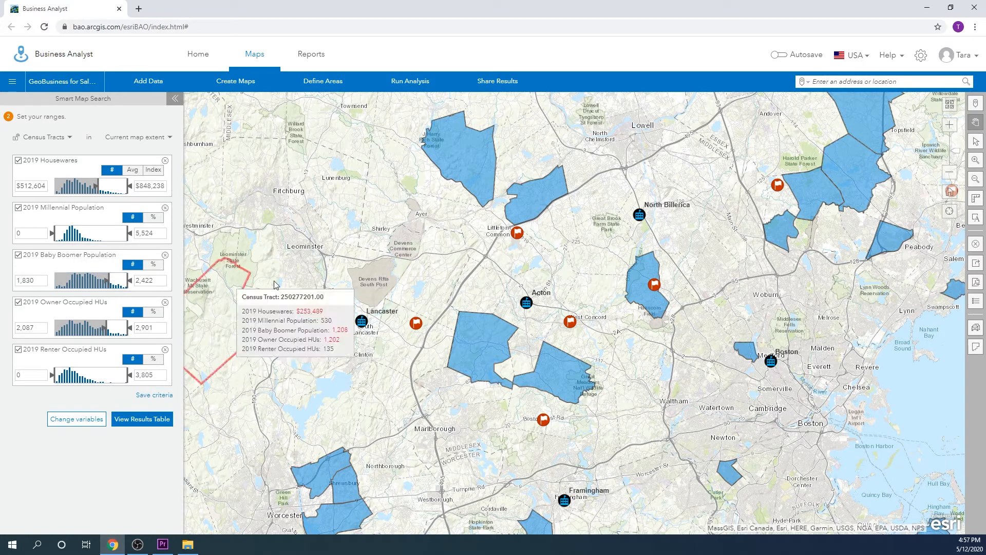
Step: Select census tract 250173593.00 south of North Billerica and save the infographics preferences with Tapestry Profile as the site popup infographic
mouse_move(527, 198)
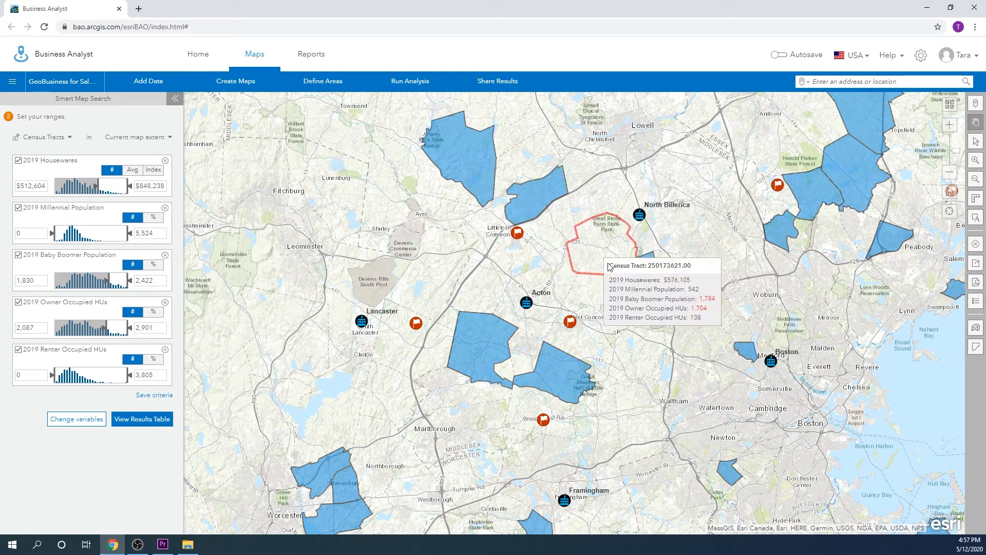
mouse_move(644, 288)
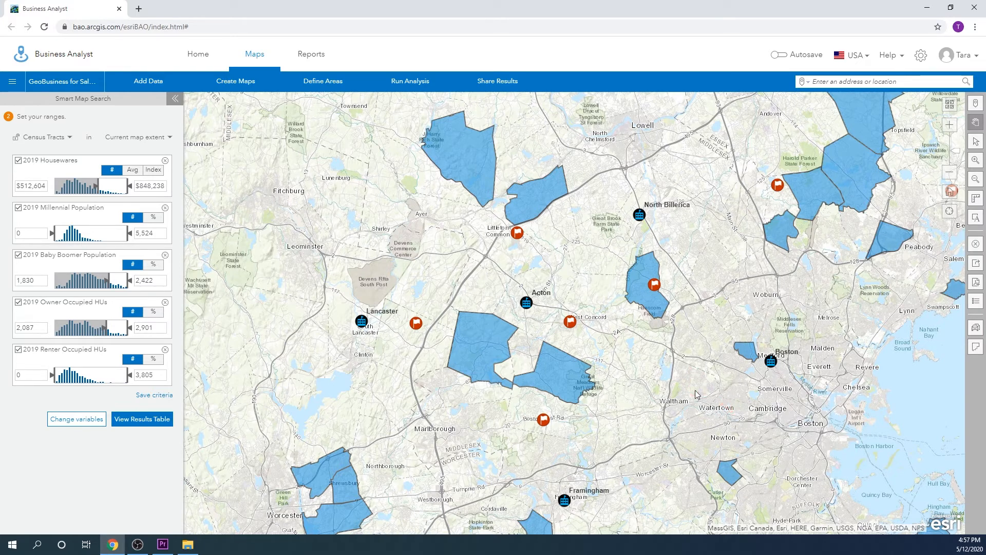
mouse_move(653, 304)
click(652, 304)
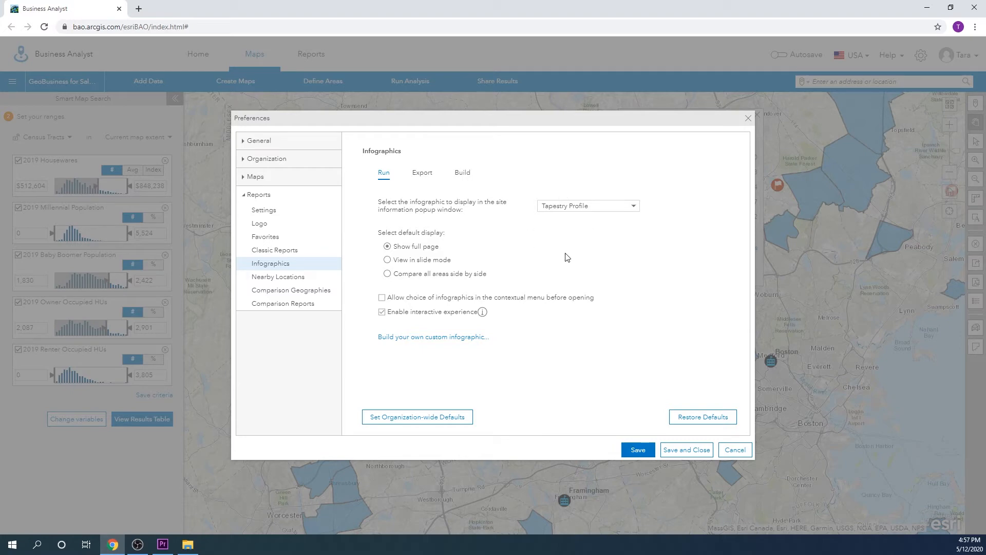
click(675, 452)
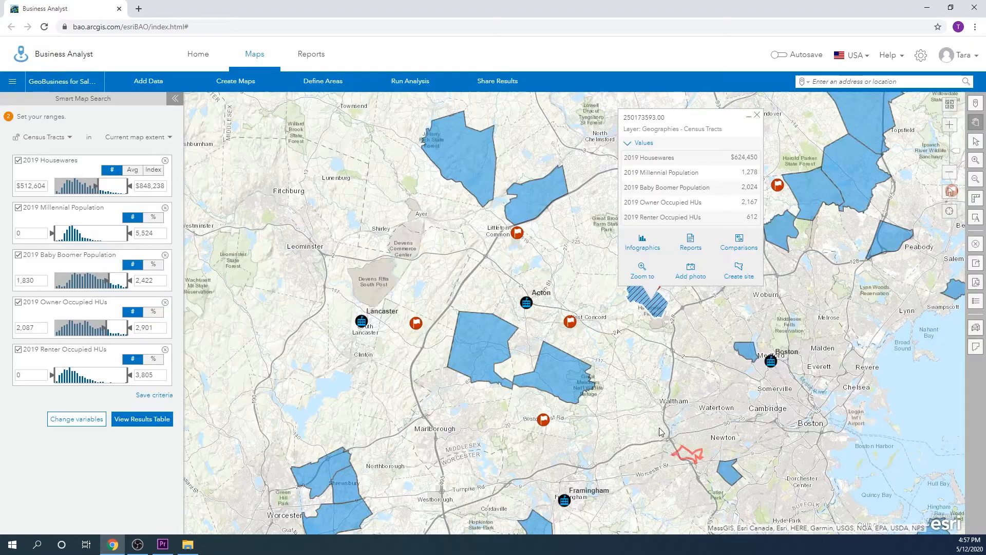
Step: Run the infographics for census tract 250173593.00, create a site from the tract with the default fill, and close its popup
click(640, 248)
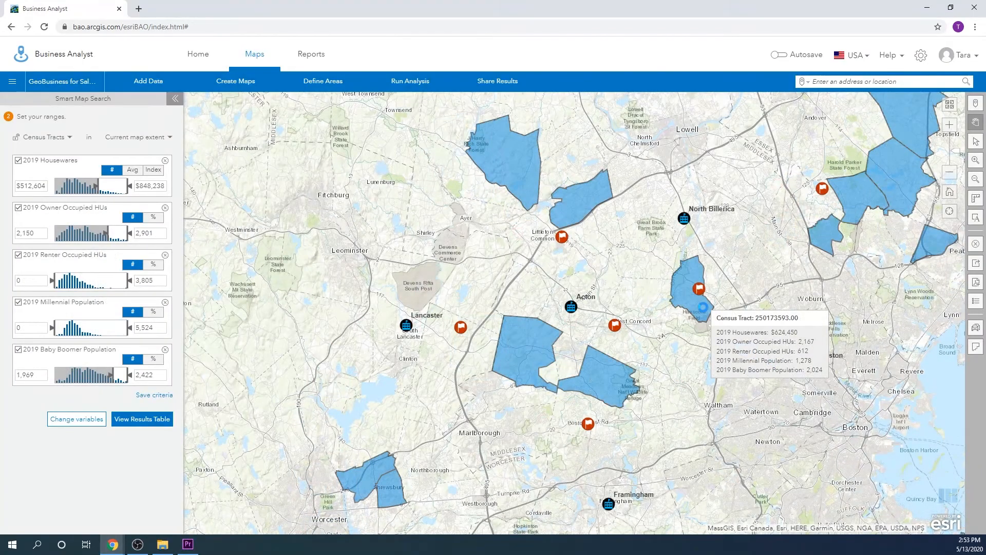
click(703, 307)
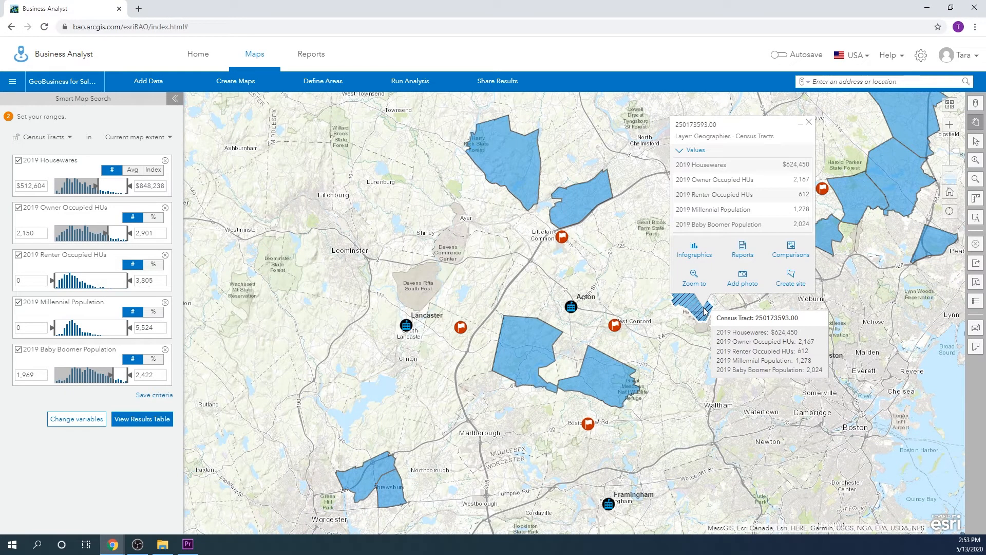
click(781, 282)
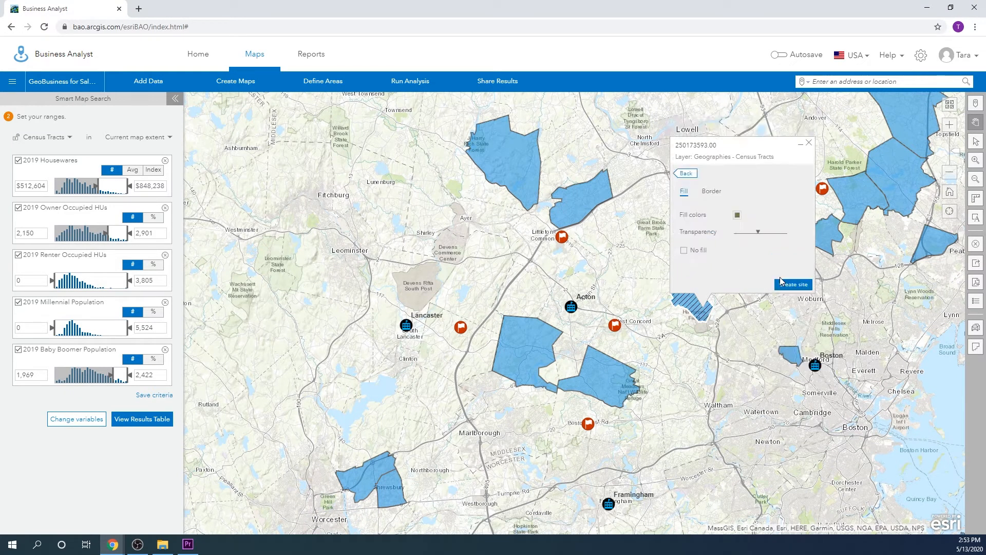
click(783, 285)
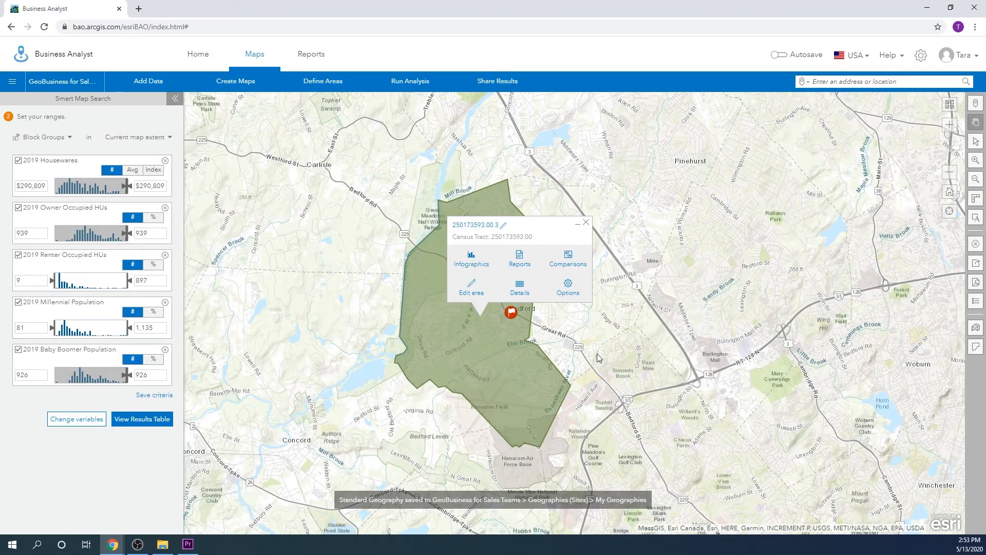
click(586, 222)
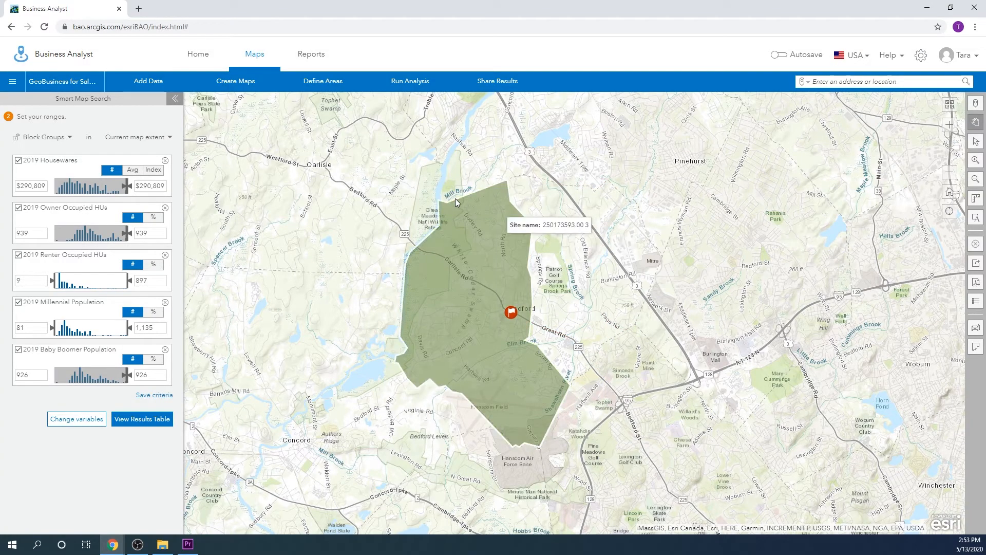
Step: Create a site from census tract 250173183.00 northeast of Littleton Common with the default fill and close its popup
scroll(456, 199, down, 2)
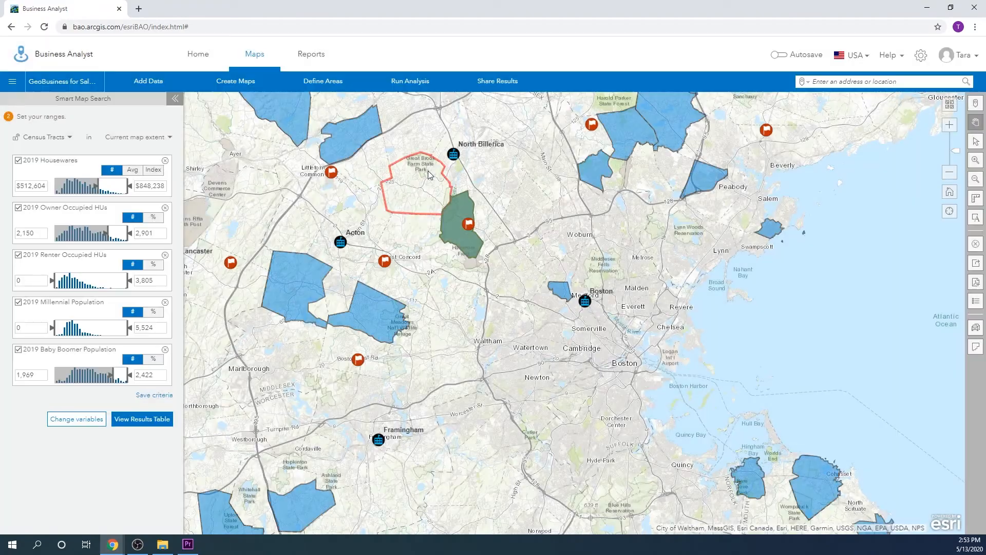
click(358, 146)
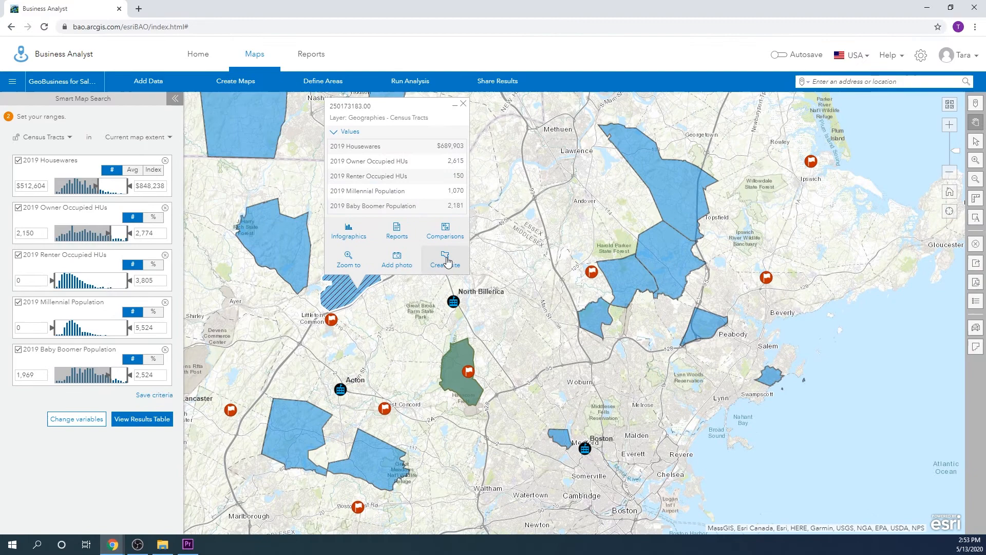
click(446, 257)
click(450, 267)
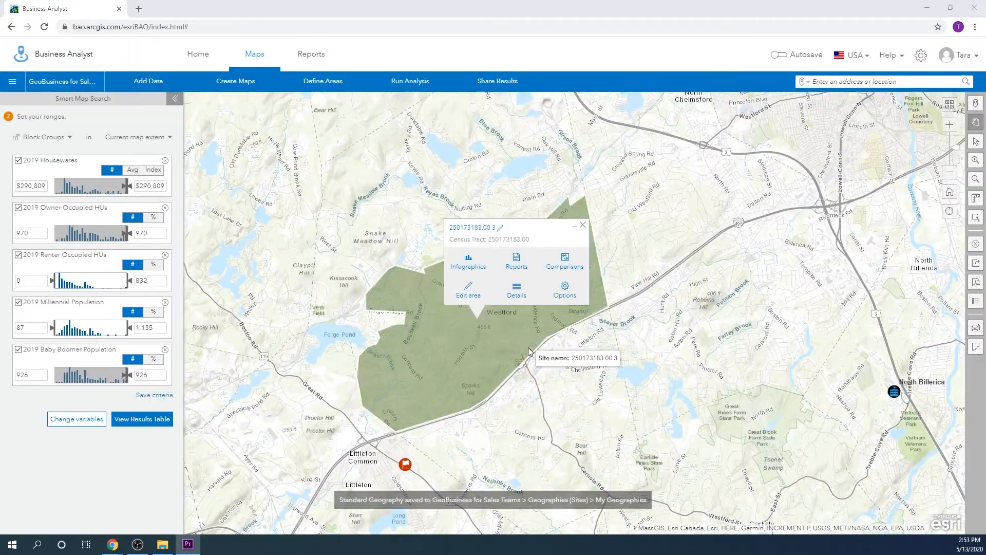
click(584, 225)
Step: Set the minimum ranges to $518,707 for 2019 Housewares, 2,628 for Renter Occupied HUs and 2,742 for Millennial Population
scroll(575, 313, down, 1)
scroll(572, 310, down, 1)
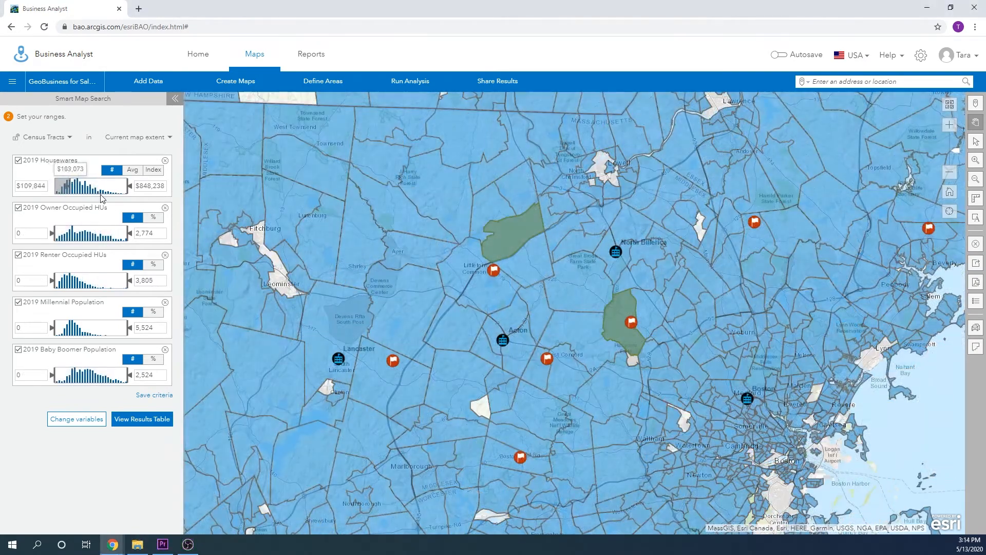
drag(102, 198, 101, 198)
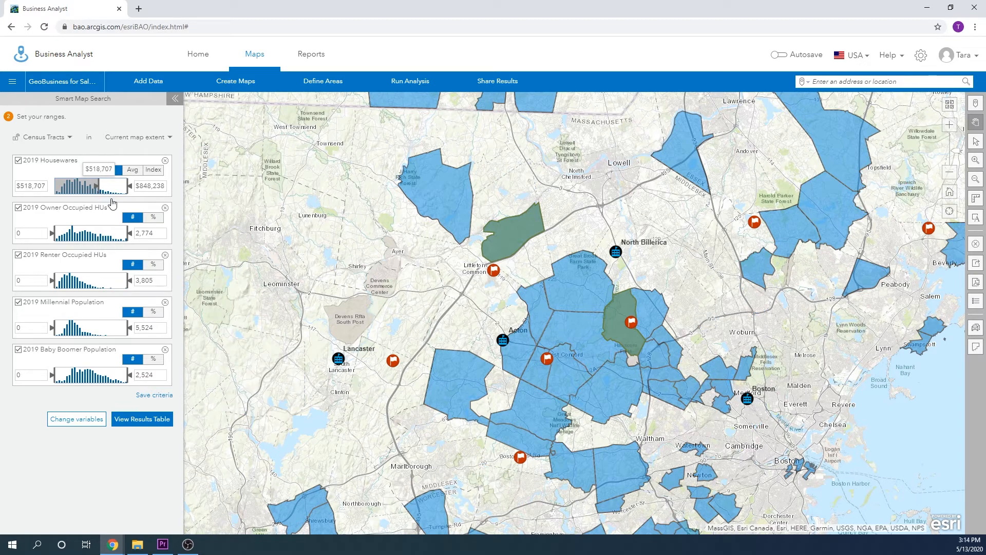
mouse_move(796, 377)
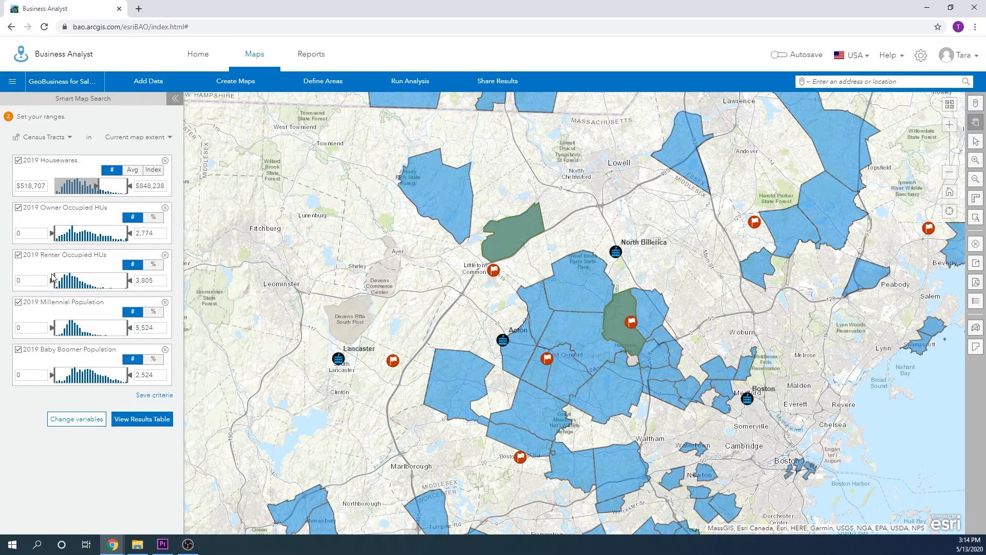
drag(52, 280, 106, 282)
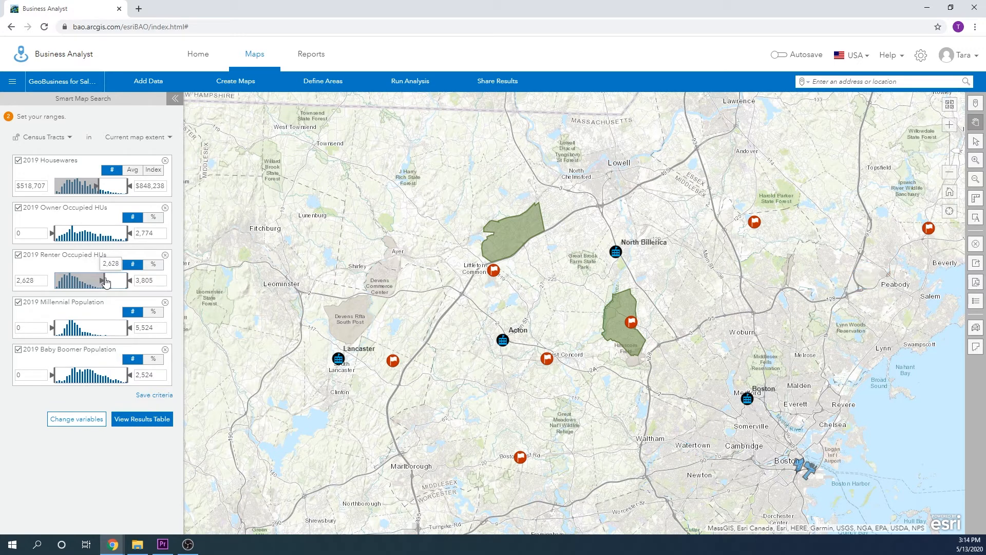
mouse_move(805, 470)
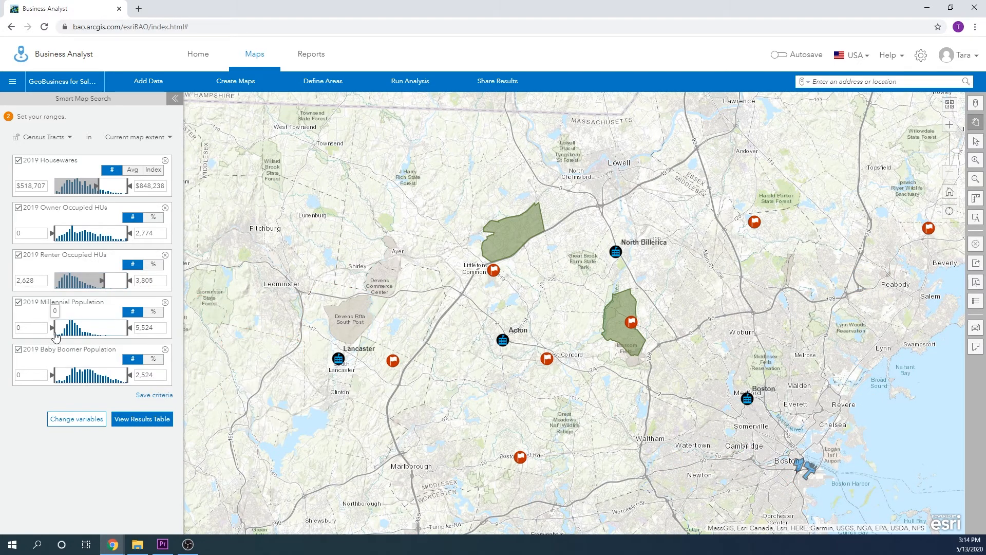
drag(56, 336, 96, 330)
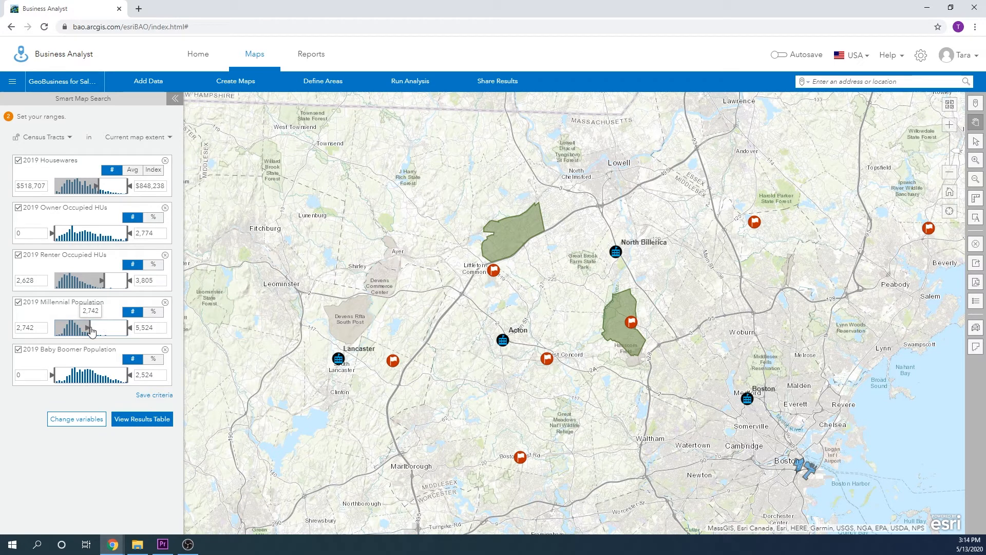
Step: Create a site from the matching census tract 250250701.01 in Boston
mouse_move(800, 469)
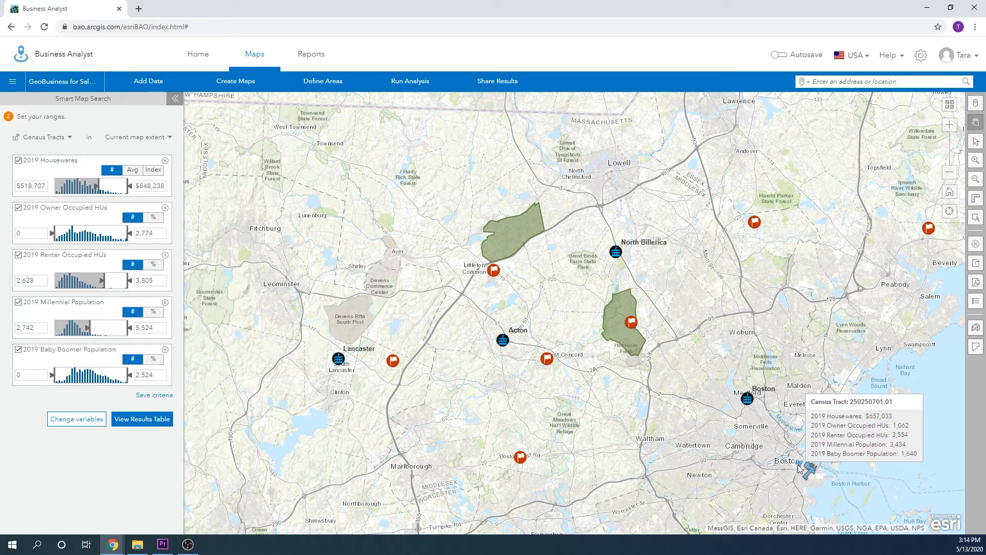
click(799, 468)
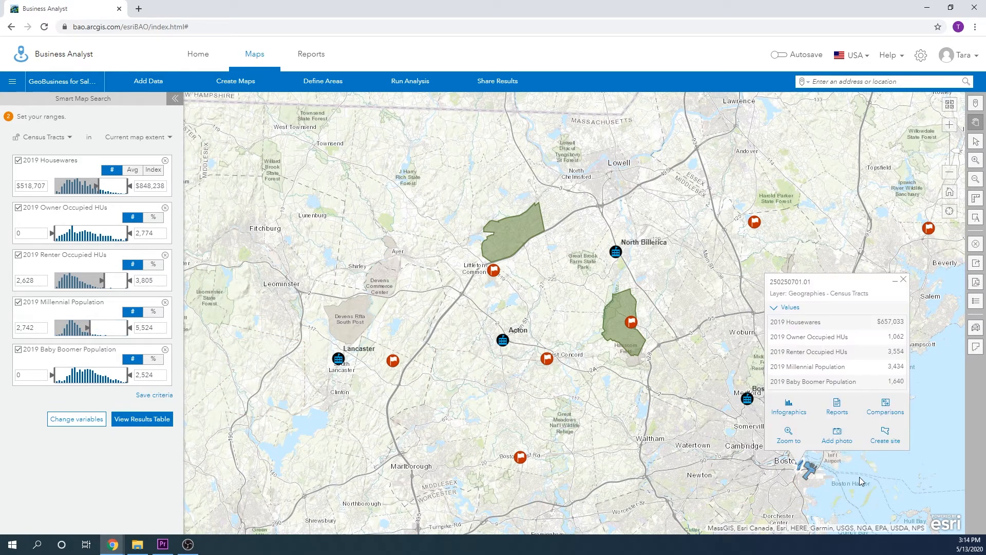
click(887, 434)
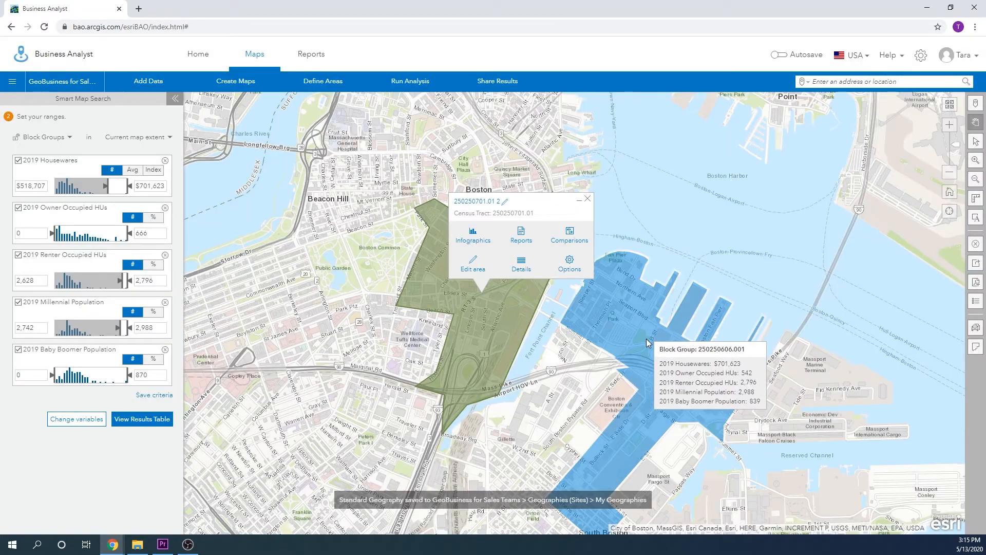
Step: Create a site from block group 250250606.001 on the South Boston waterfront and close both site popups
click(631, 333)
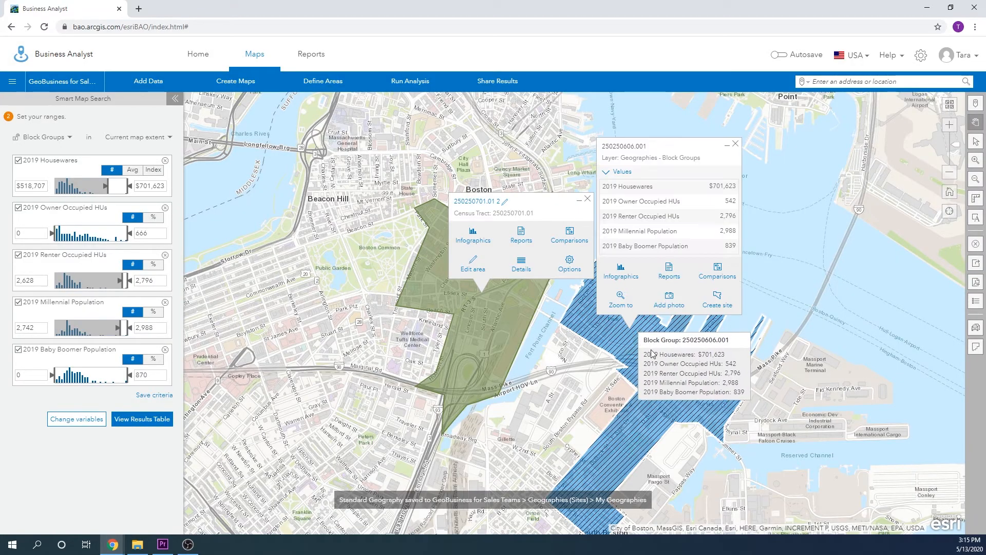
click(714, 303)
click(719, 306)
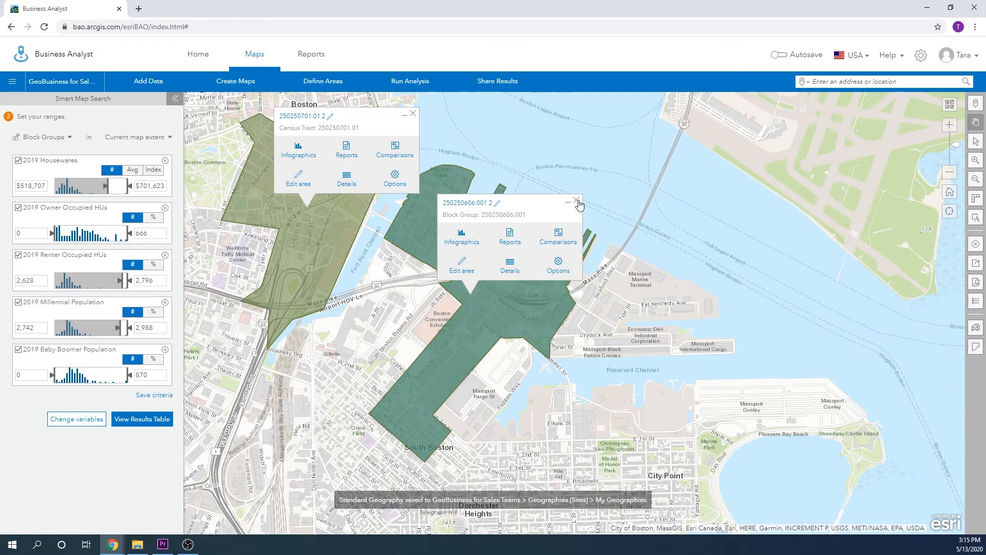
click(576, 200)
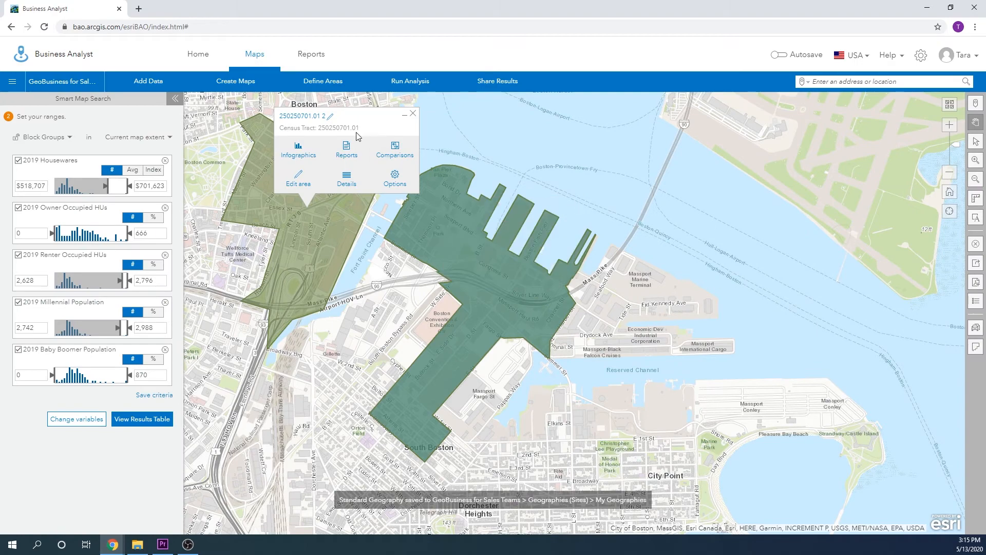
click(413, 114)
Step: Search businesses and facilities in the Furniture Stores category under Shopping across the Greater Boston extent and dismiss the legend
scroll(321, 163, down, 3)
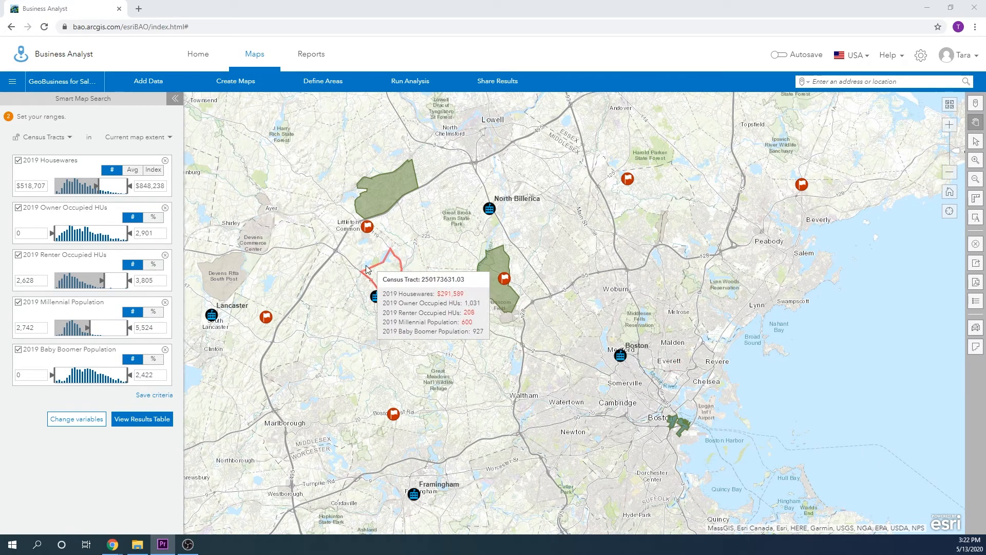
click(272, 90)
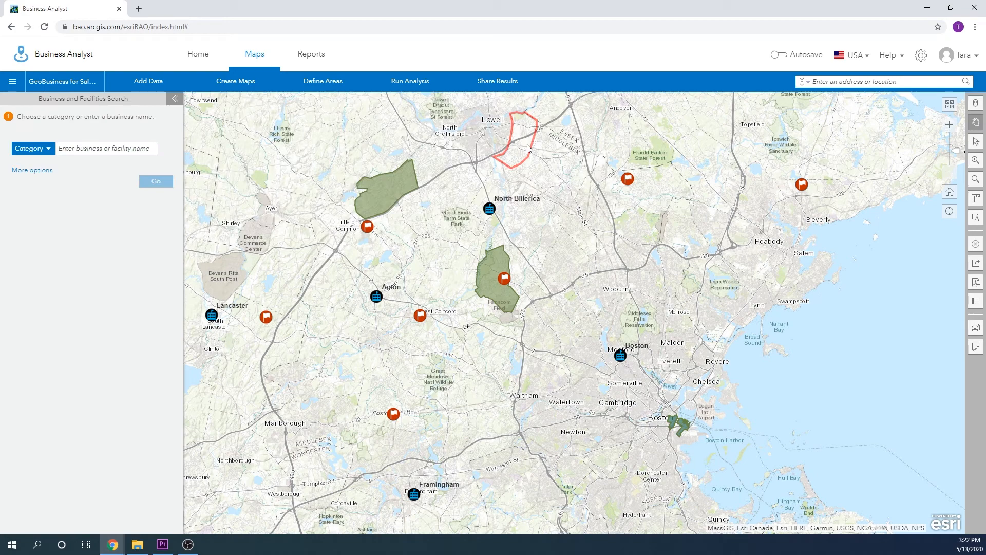
click(47, 149)
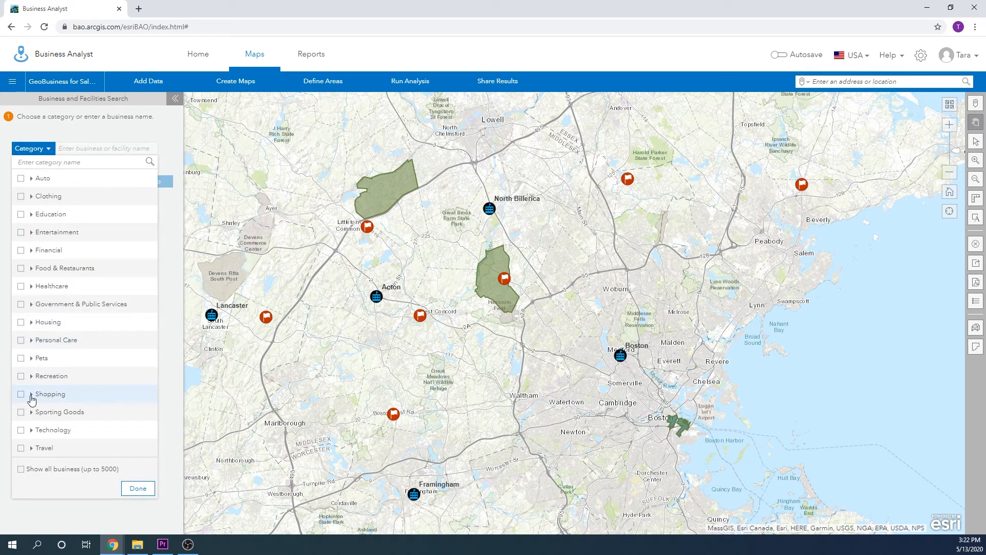
click(31, 395)
scroll(78, 370, down, 4)
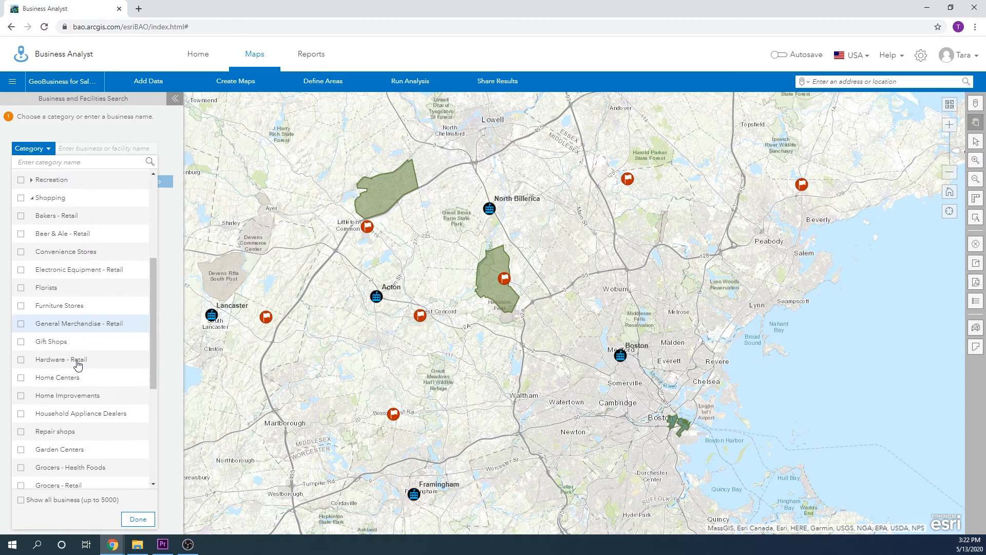
click(21, 300)
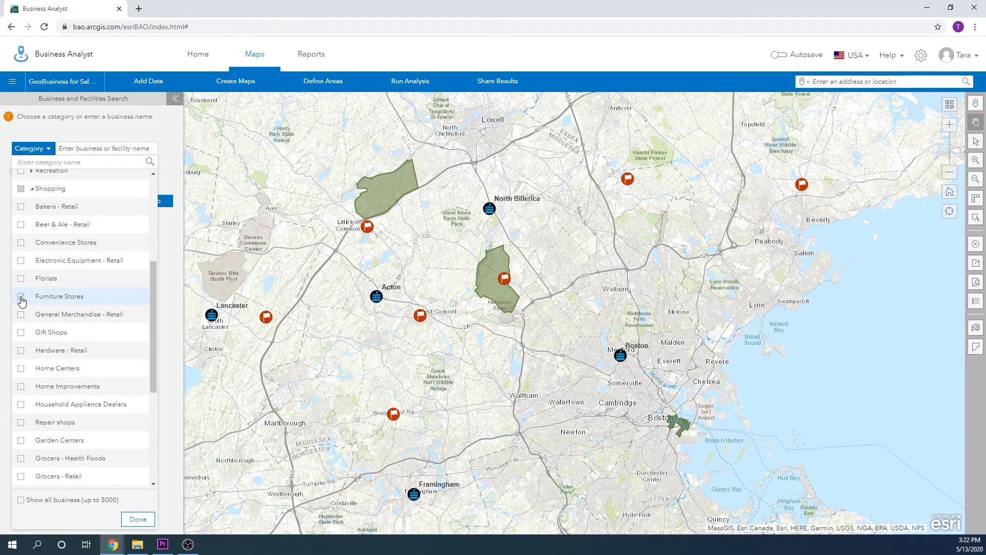
click(136, 523)
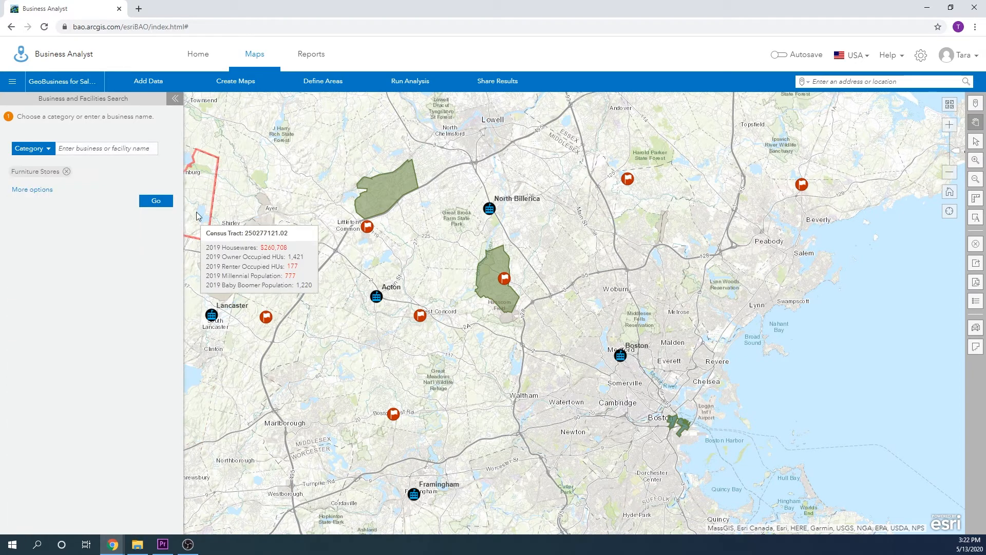
click(156, 200)
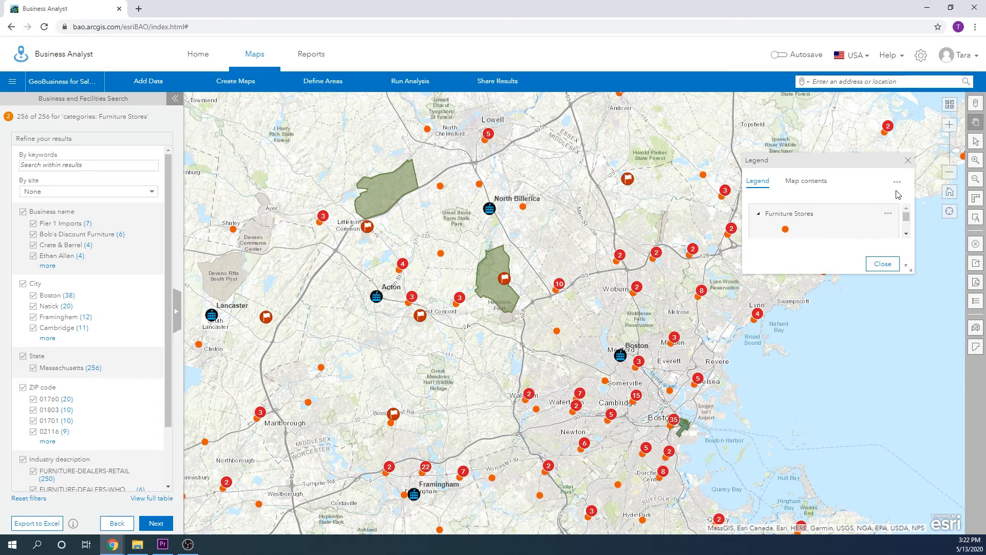
click(908, 160)
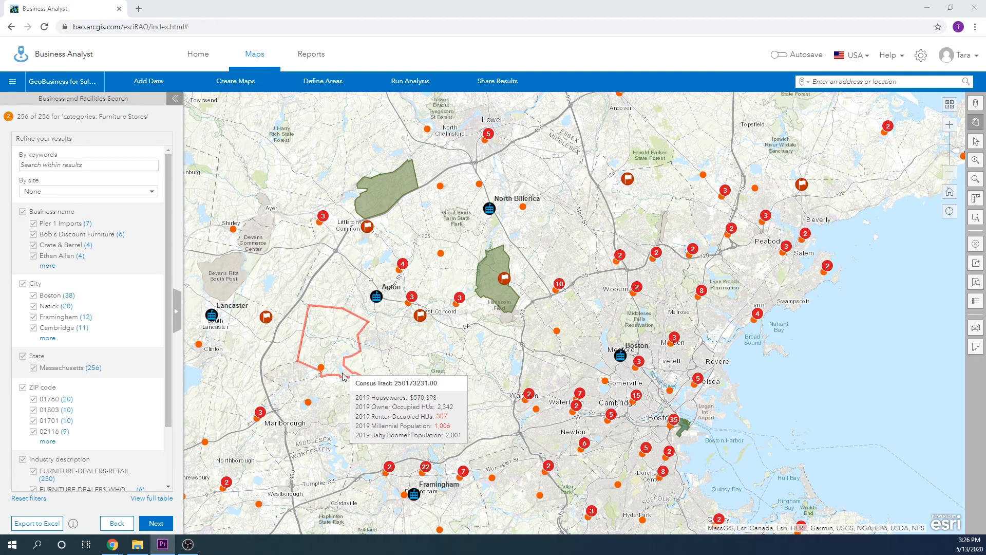
Step: Keep all the furniture store results unfiltered and style them with Types & Size
scroll(167, 474, down, 3)
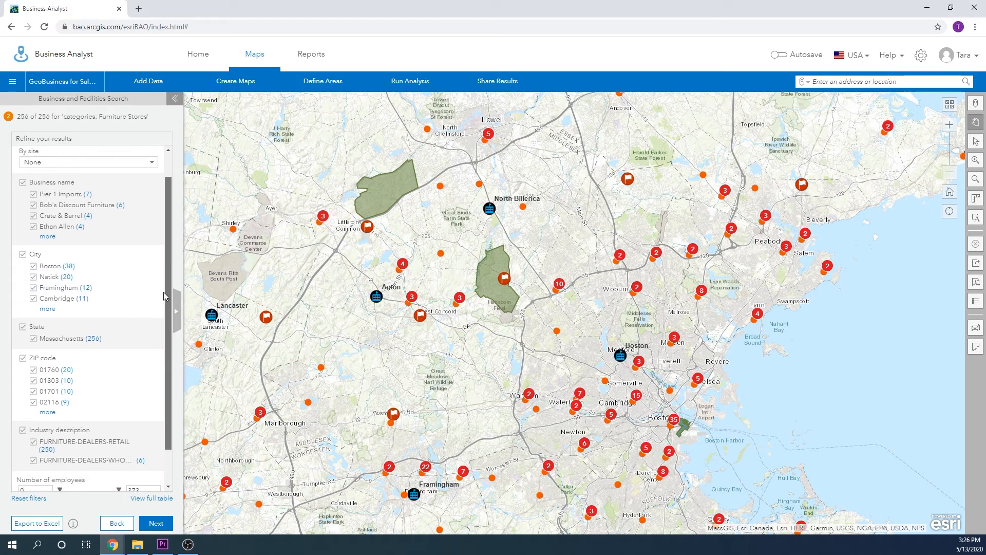
click(156, 523)
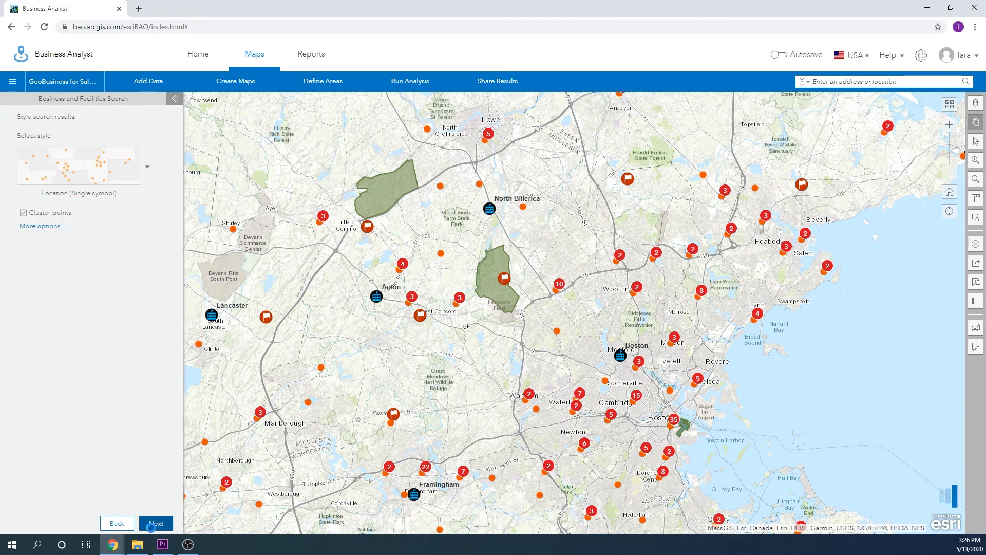
click(58, 160)
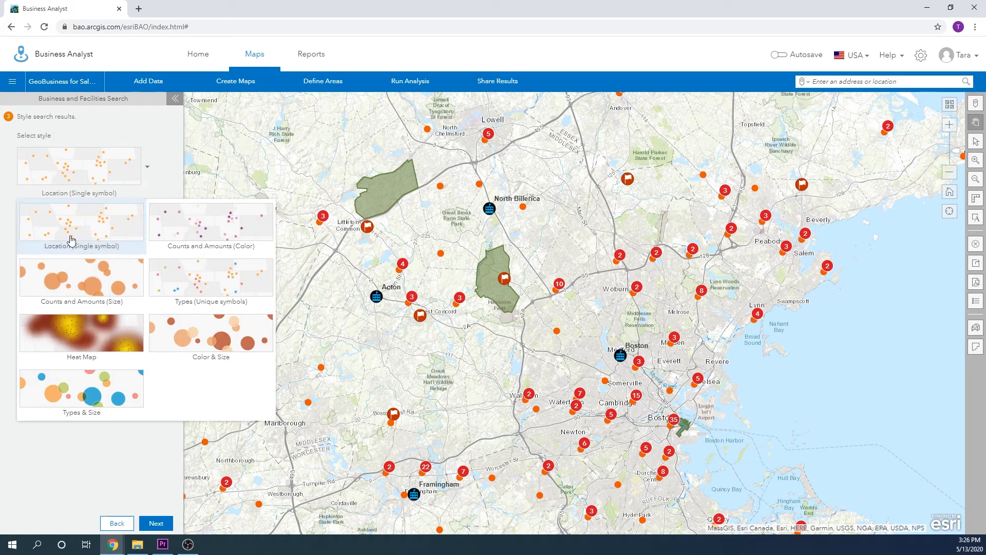
click(81, 392)
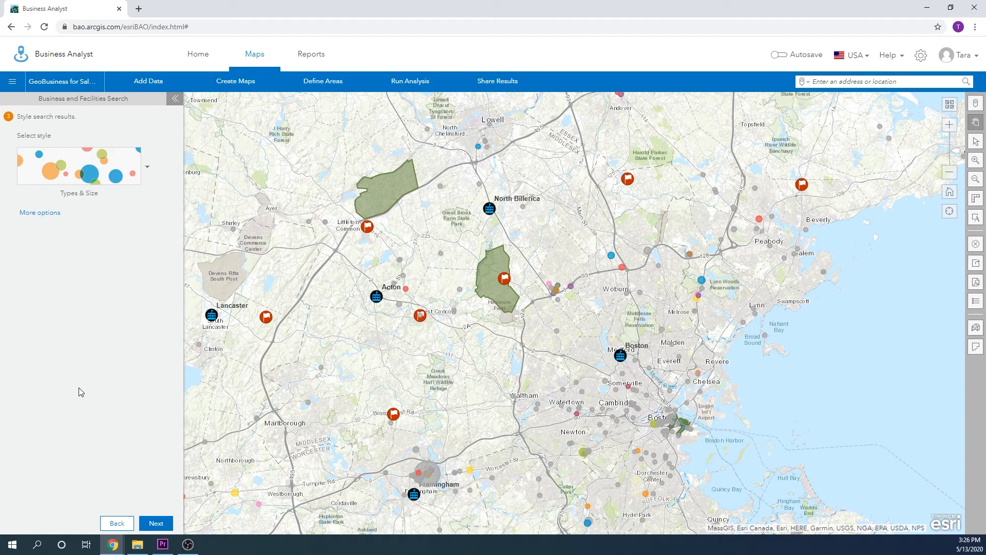
Step: Expand the Types & Size style options and set the Types attribute to ZIP Code
click(56, 214)
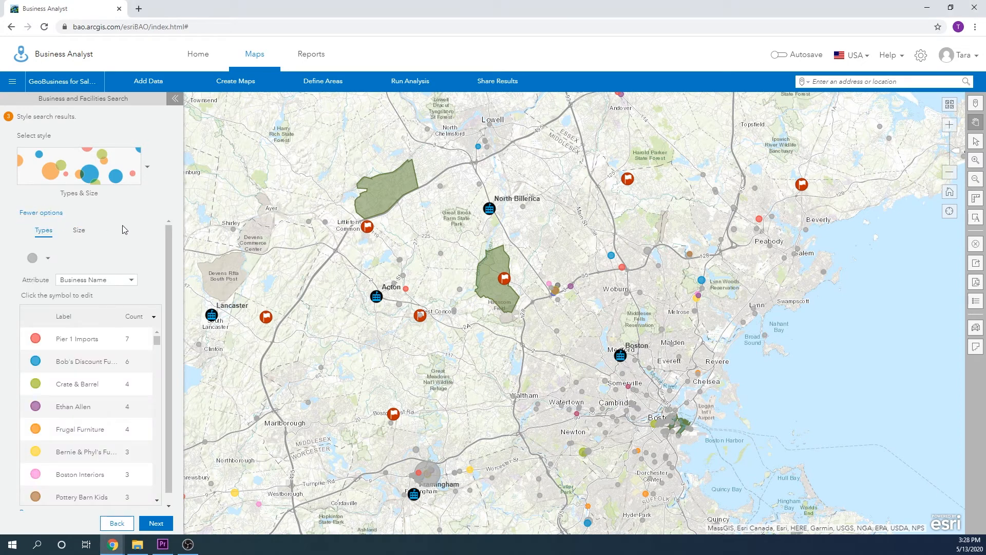
scroll(132, 229, down, 1)
click(116, 274)
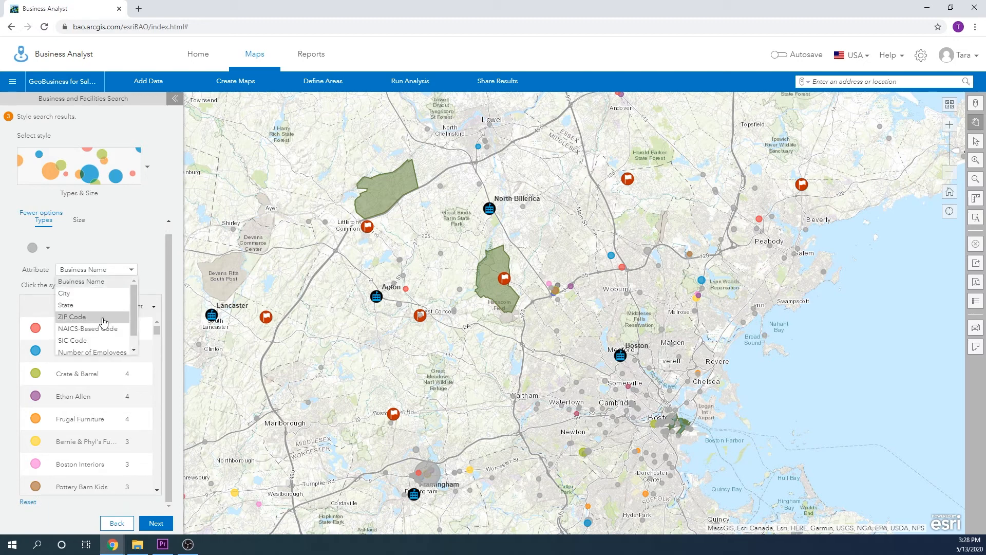
click(74, 316)
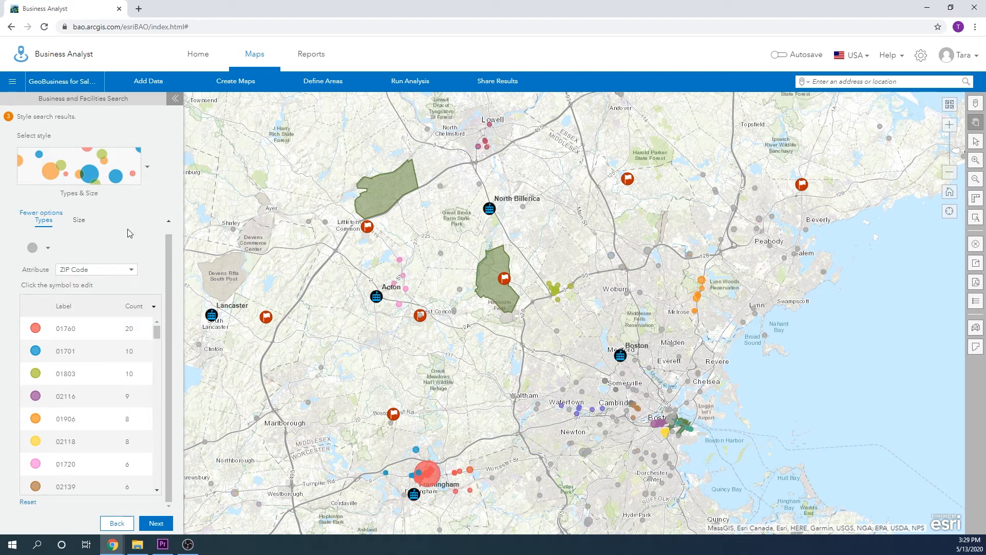
Step: Size the furniture store symbols by Sales Volume with no divisor and set the maximum symbol size to 57
click(78, 220)
click(96, 254)
click(96, 276)
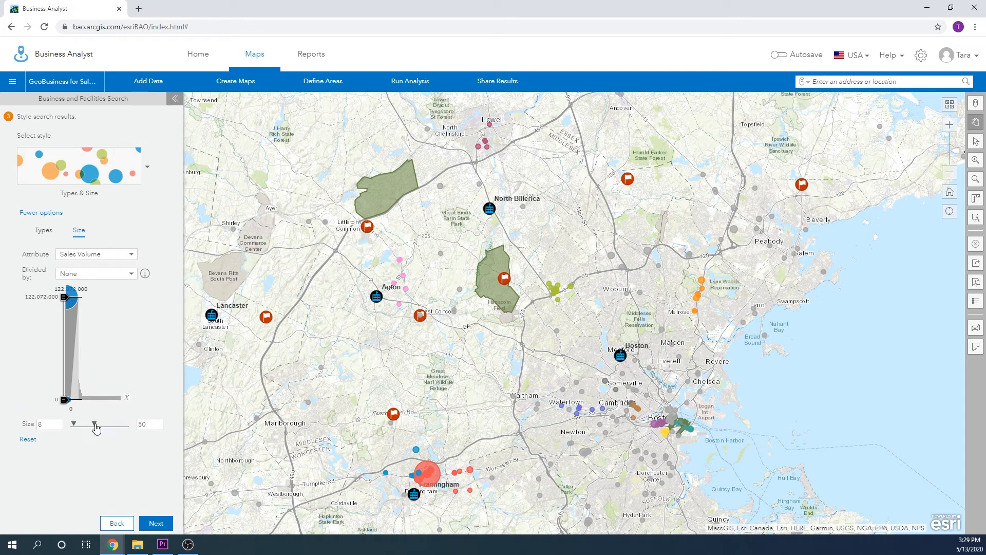
drag(96, 426, 97, 424)
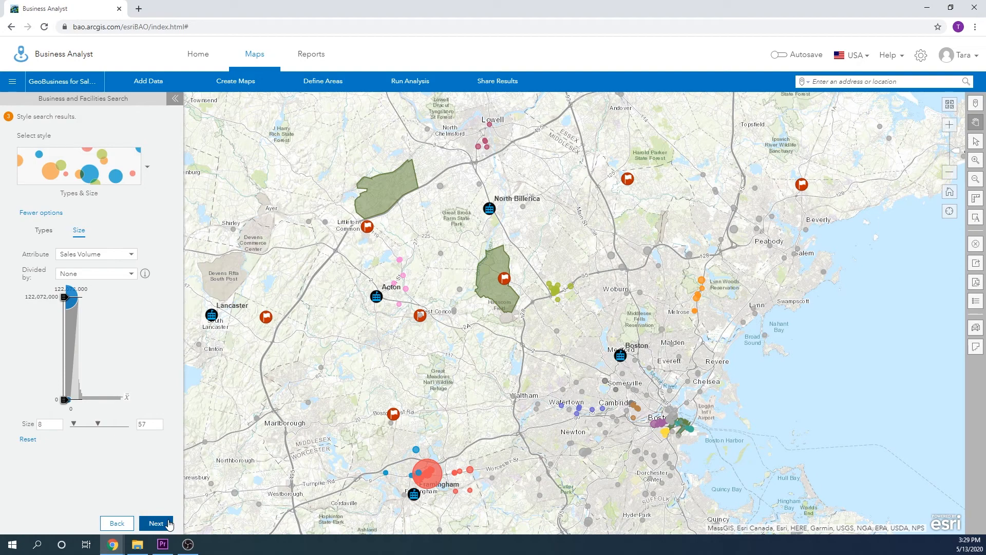
Step: Examine the attributes of the Interiors Union furniture store in downtown Boston and dismiss its popup
click(682, 434)
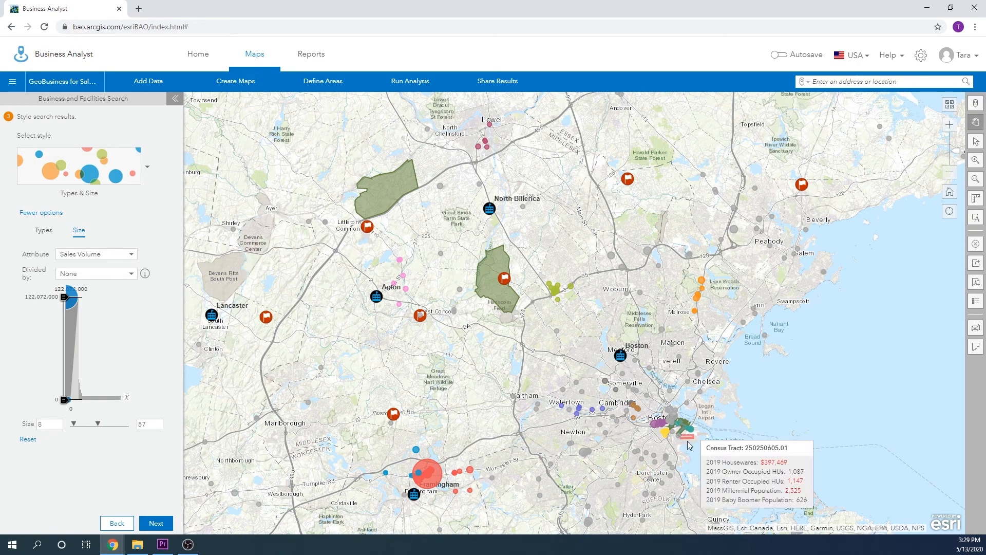
scroll(682, 434, up, 5)
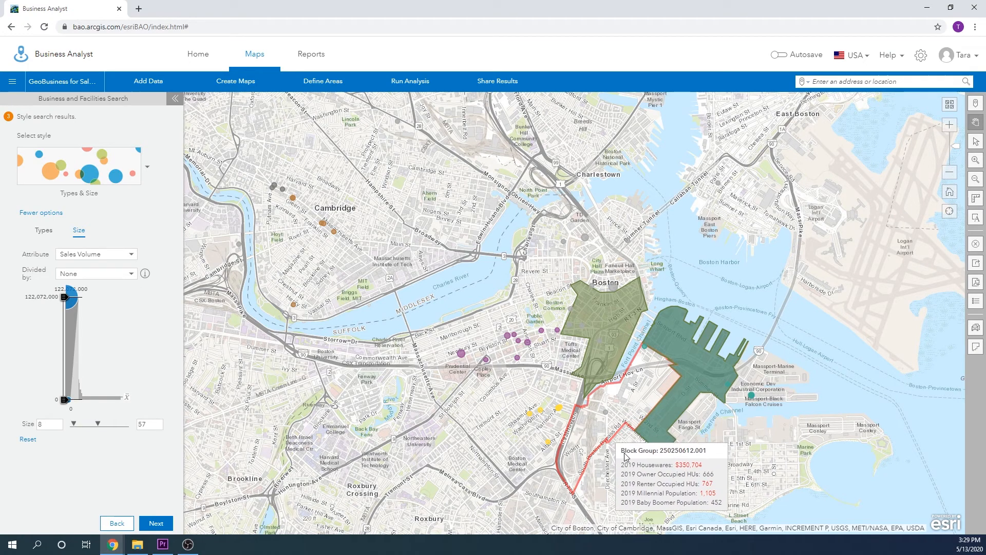
click(613, 288)
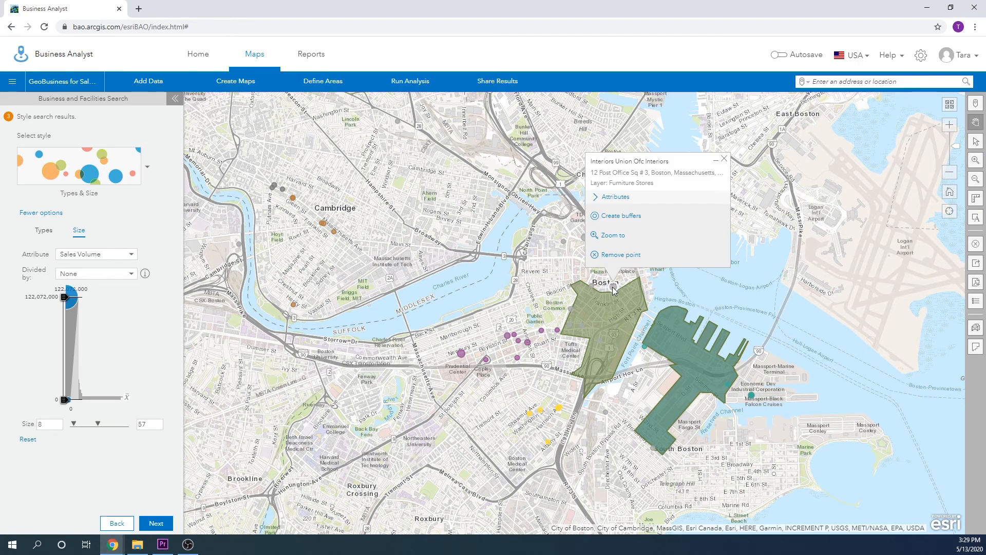
click(596, 197)
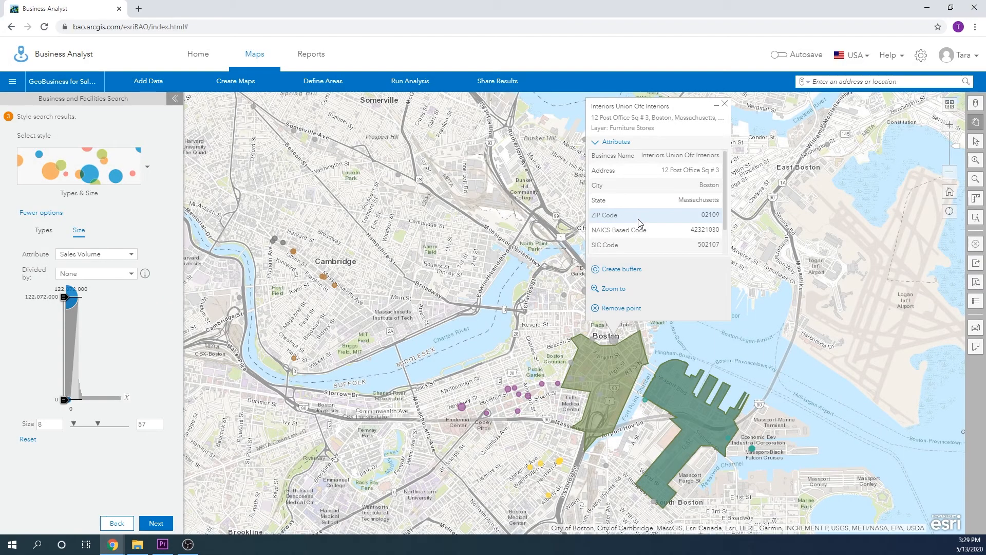
scroll(638, 219, down, 1)
scroll(638, 219, up, 1)
click(725, 104)
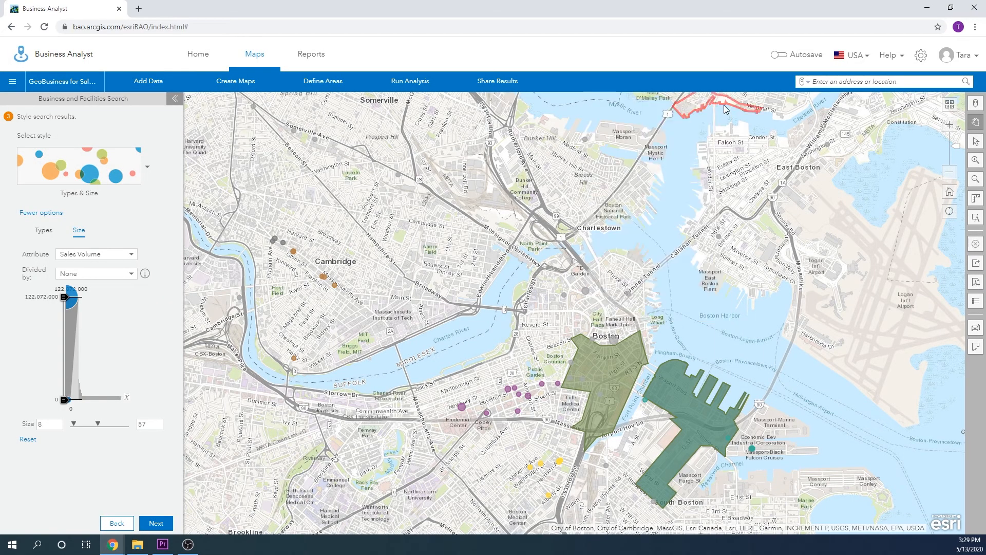
Step: Examine the attributes of the Crate & Barrel store near Prudential Center and dismiss its popup
click(463, 408)
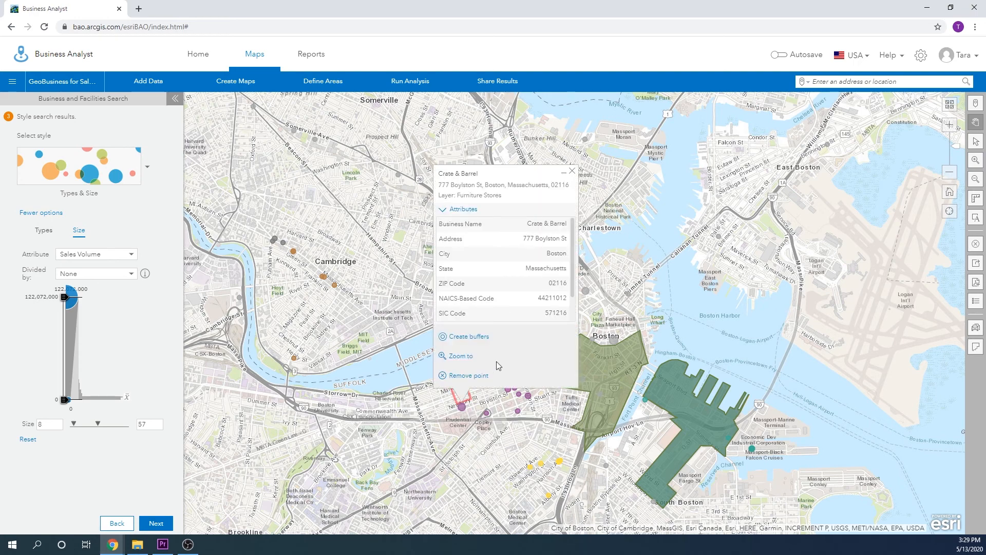
scroll(541, 260, down, 2)
scroll(531, 272, up, 2)
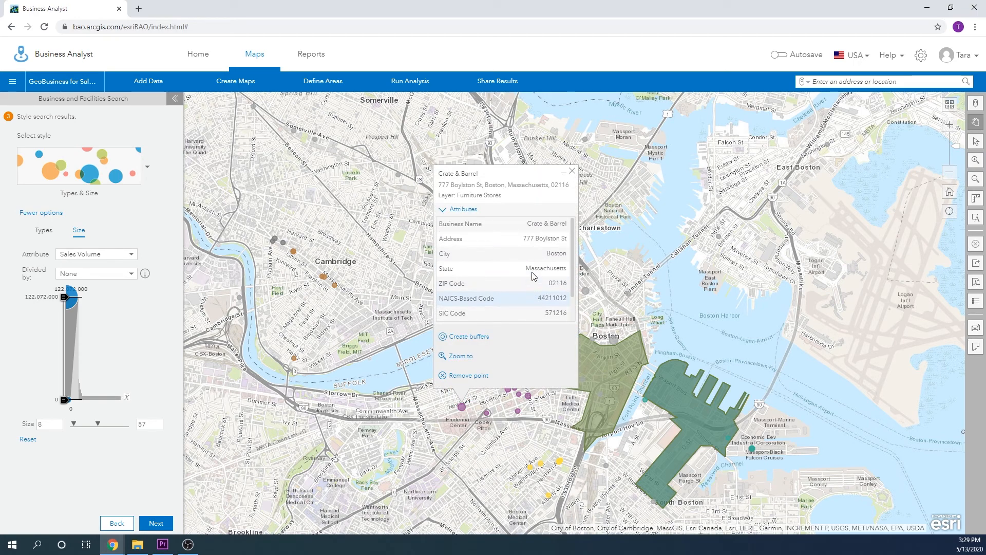
click(572, 171)
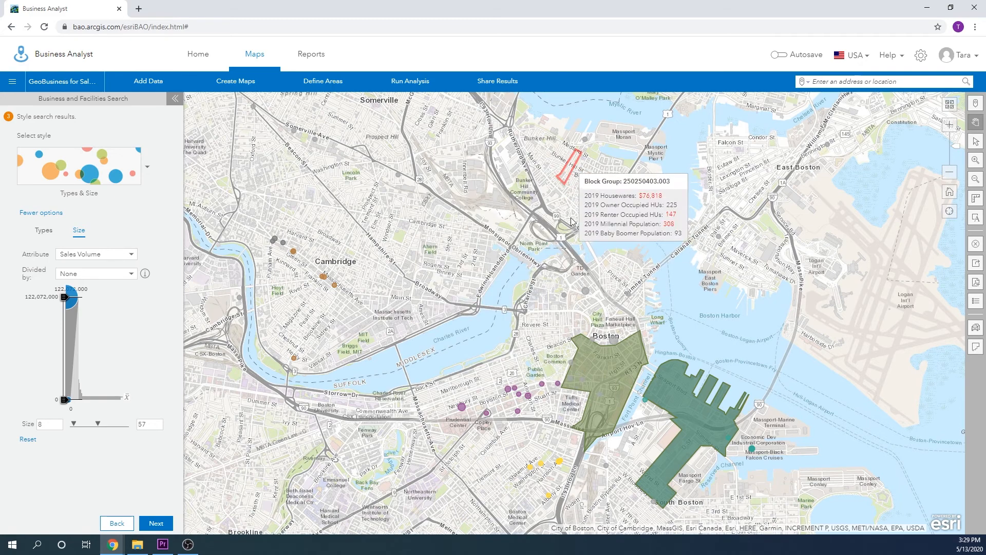
Step: Review the attributes of the Sedia Inc store south of downtown, including its employees and sales volume, and dismiss its popup
click(549, 499)
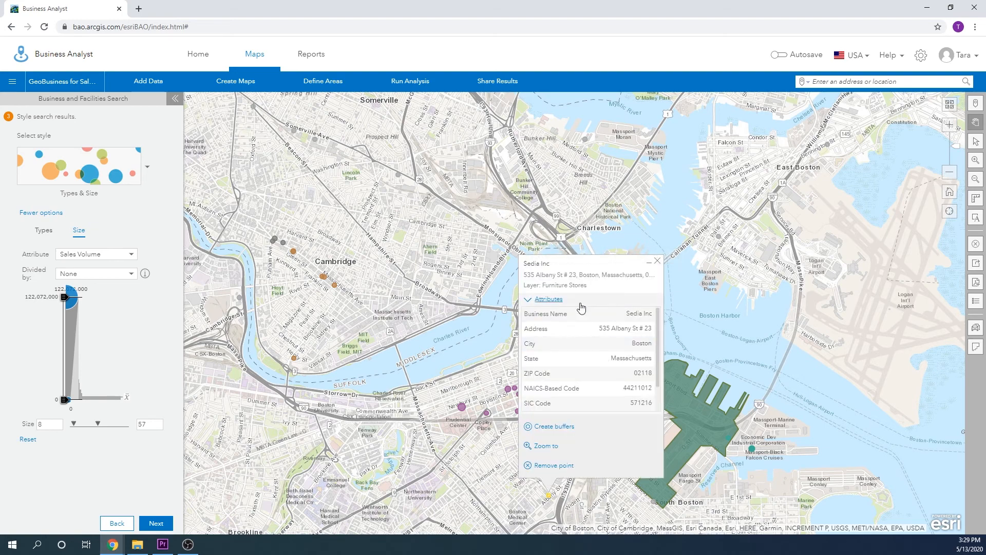
scroll(606, 350, down, 2)
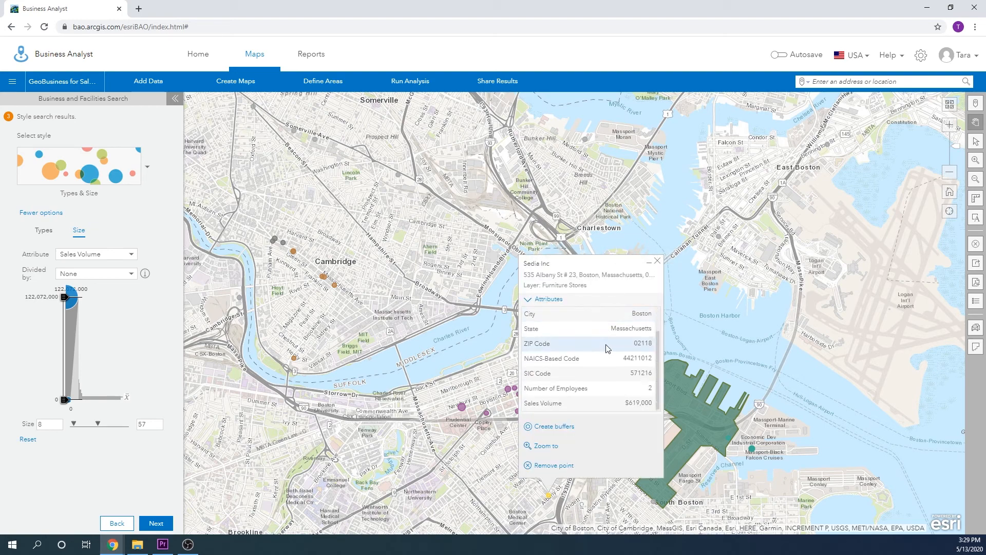
click(658, 263)
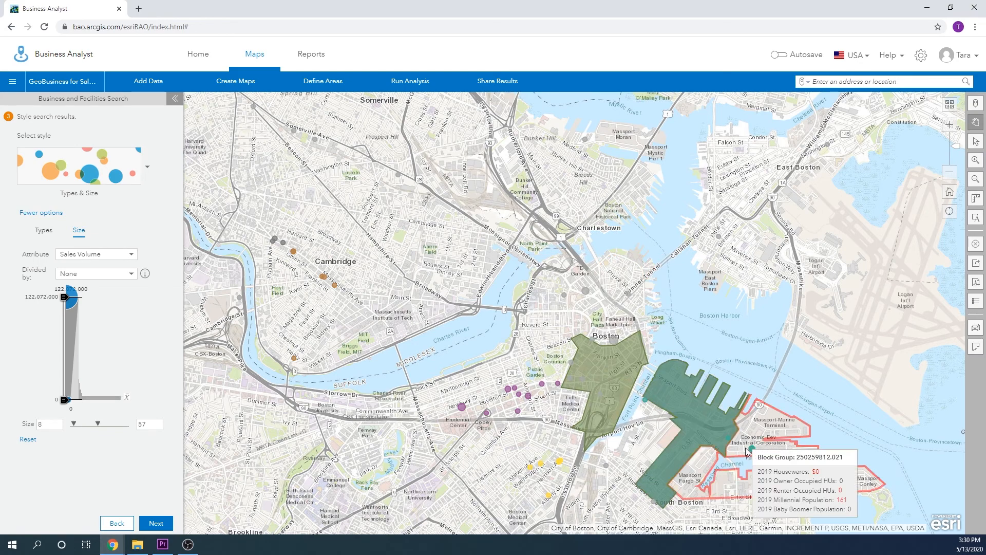
scroll(421, 235, down, 2)
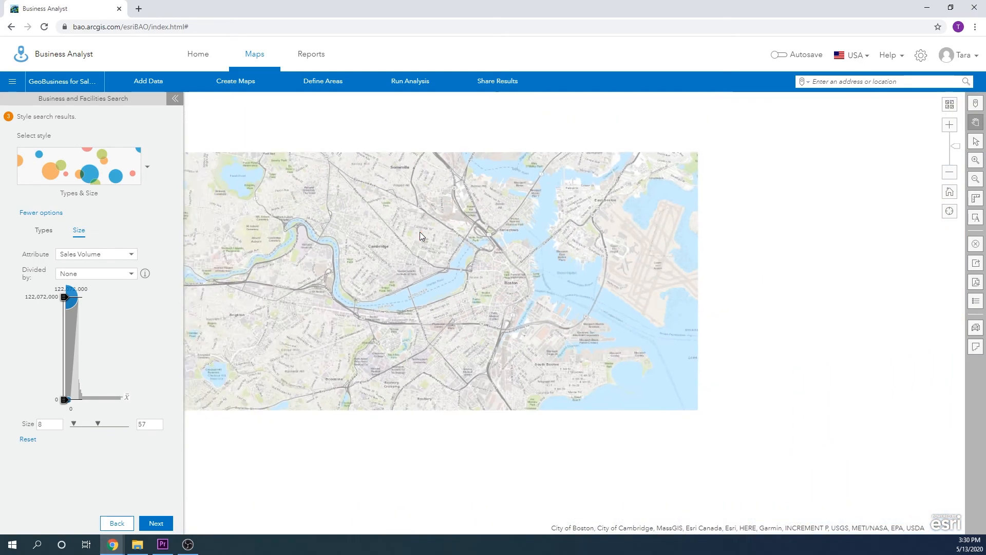